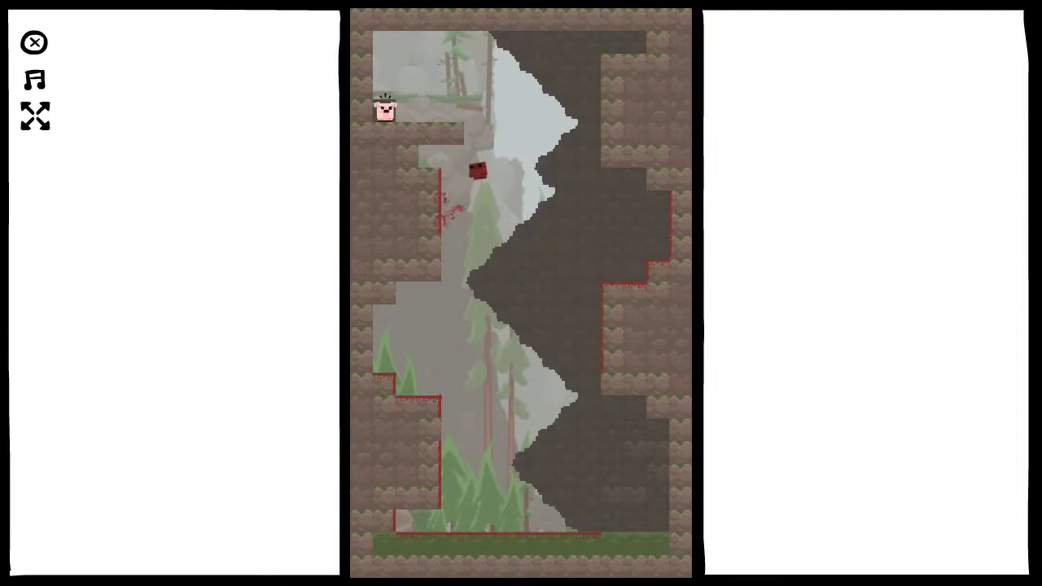
Finish the cave level on Bandage Girl, start the next level and climb the left wall.
{"action": "key", "text": "Left"}
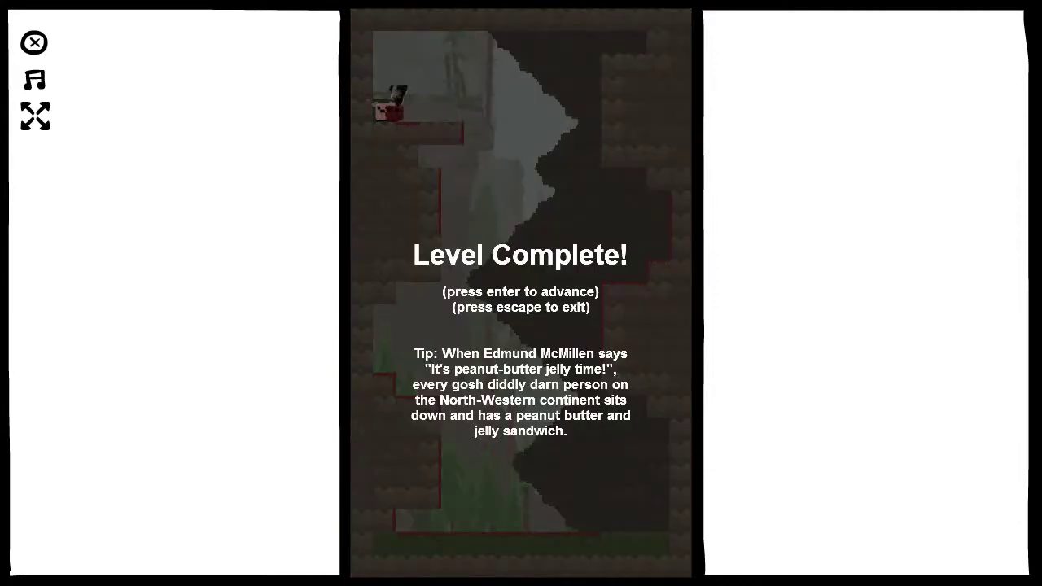
{"action": "key", "text": "Return"}
{"action": "key", "text": "Left"}
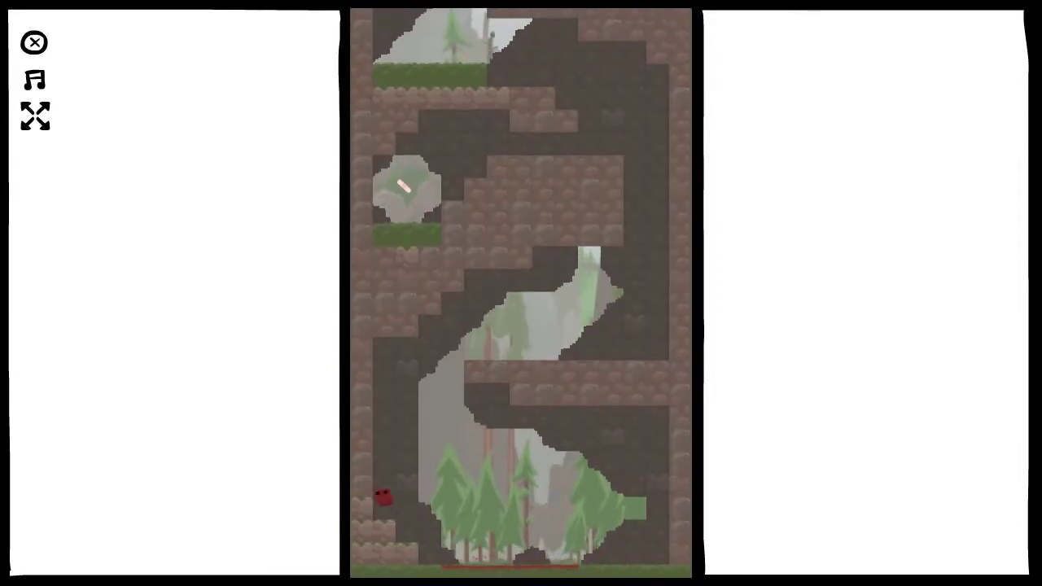
{"action": "key", "text": "space"}
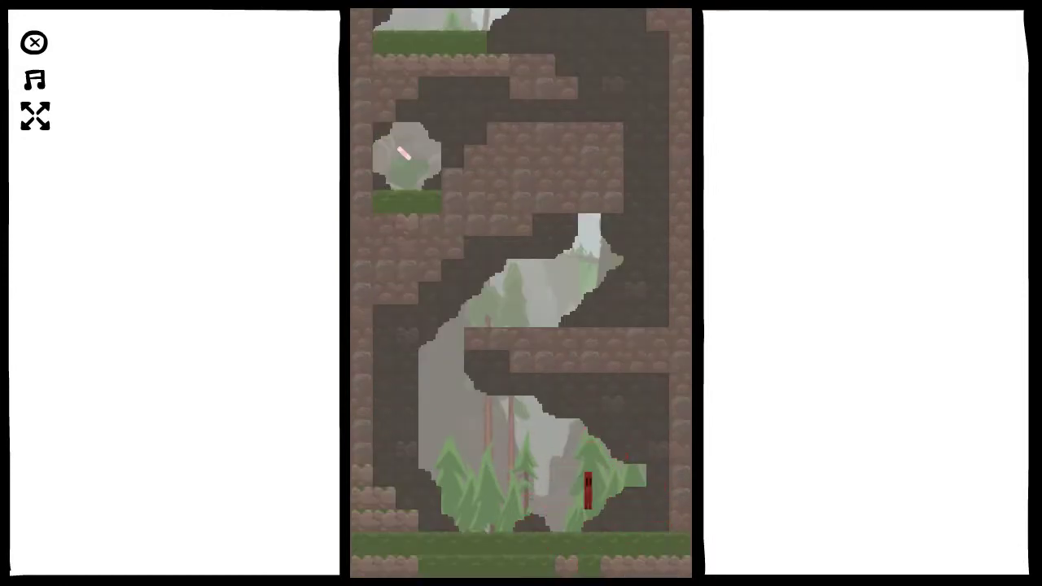
{"action": "key", "text": "Left"}
{"action": "key", "text": "space"}
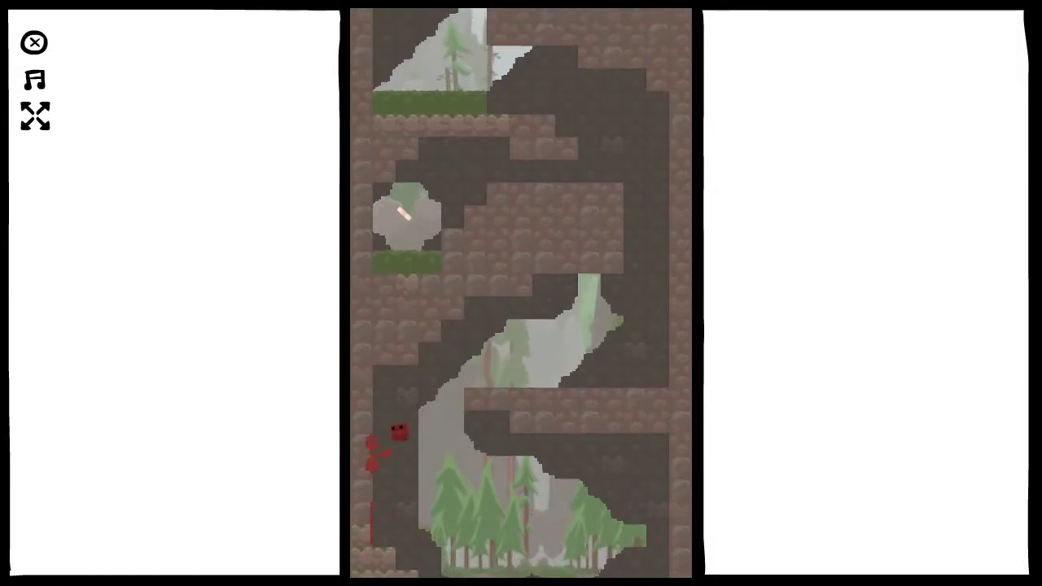
{"action": "key", "text": "space"}
Cross the ledge, climb the right wall and grab the bandage.
{"action": "key", "text": "Right"}
{"action": "key", "text": "space"}
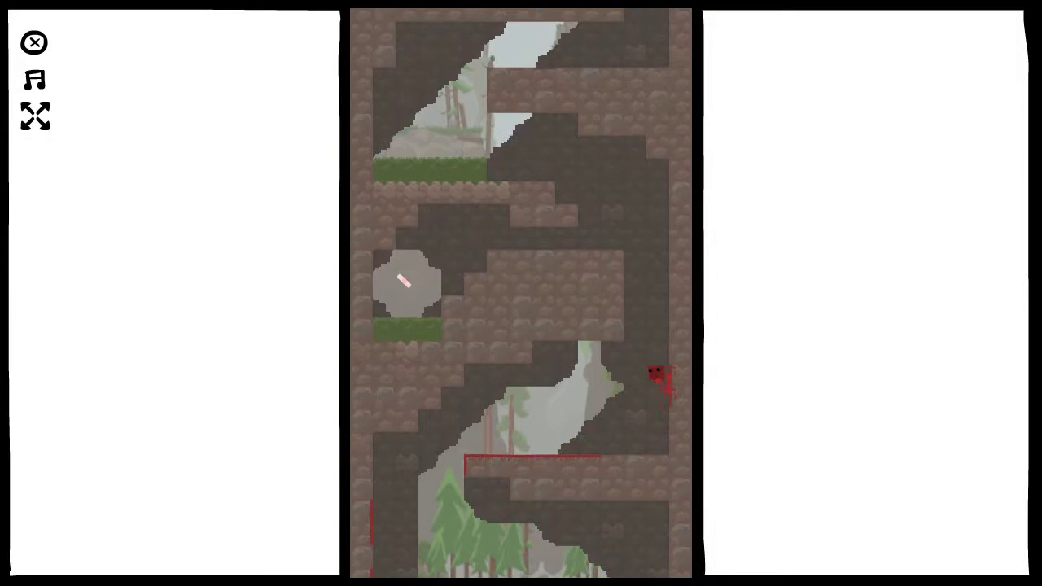
{"action": "key", "text": "space"}
{"action": "key", "text": "Left"}
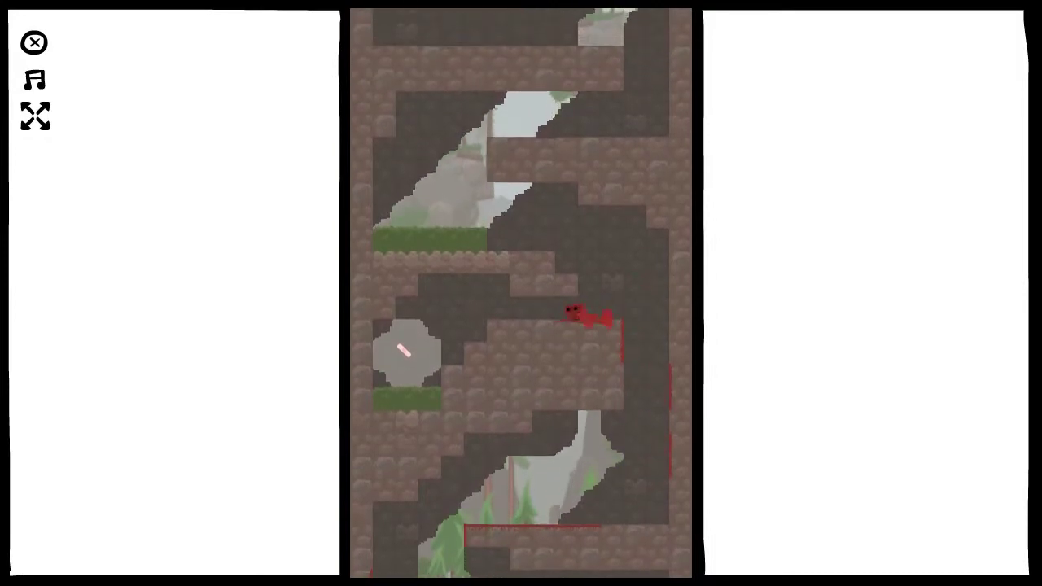
{"action": "key", "text": "Left"}
{"action": "key", "text": "Right"}
Work back across the lower area and jump onto the left wall.
{"action": "key", "text": "space"}
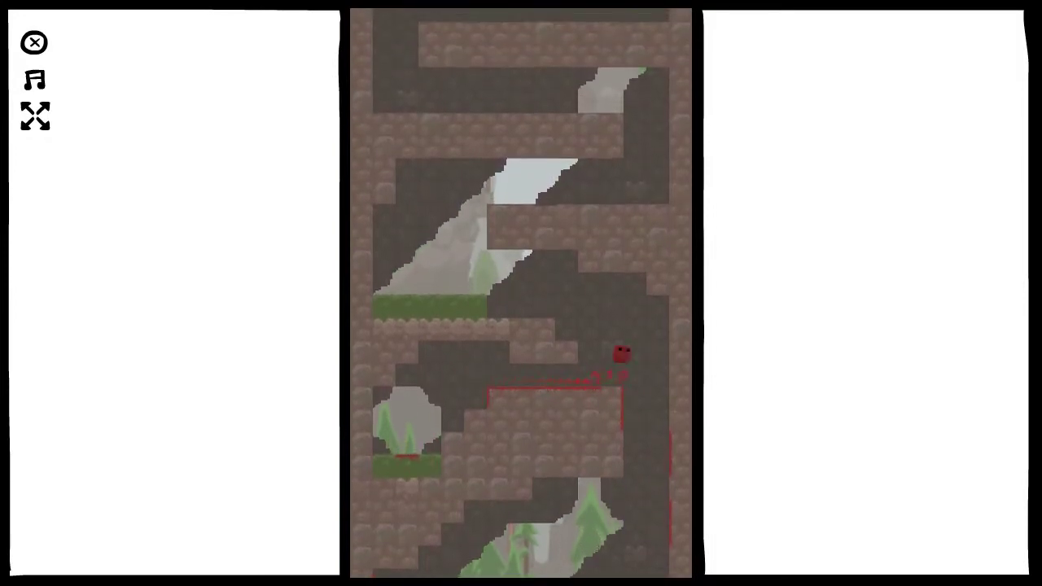
{"action": "key", "text": "Right"}
{"action": "key", "text": "Left"}
{"action": "key", "text": "Right"}
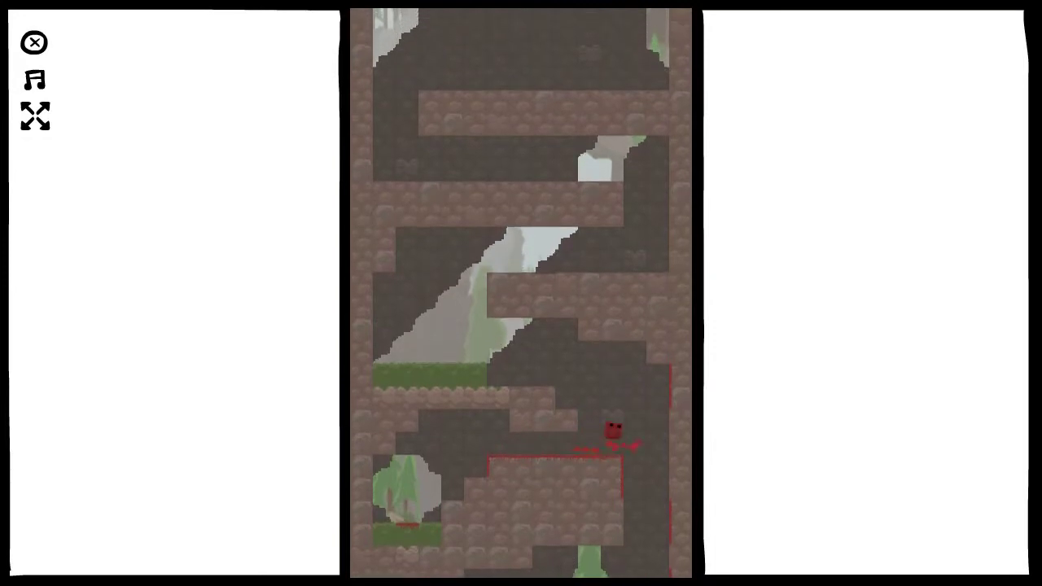
{"action": "key", "text": "Left"}
{"action": "key", "text": "space"}
{"action": "key", "text": "space"}
Wall-jump up the higher ledges toward Bandage Girl.
{"action": "key", "text": "Right"}
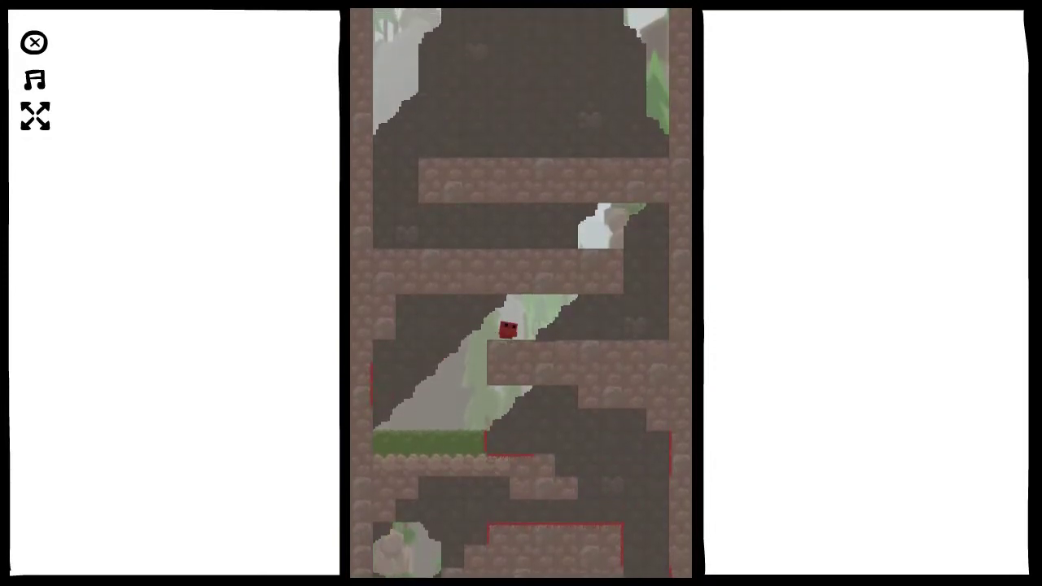
{"action": "key", "text": "Right"}
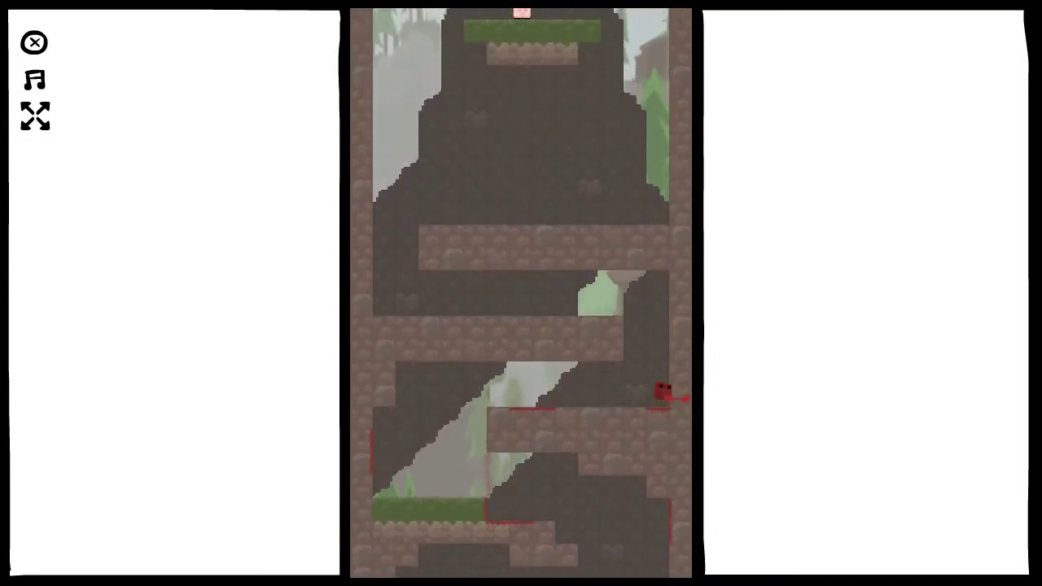
{"action": "key", "text": "space"}
{"action": "key", "text": "Left"}
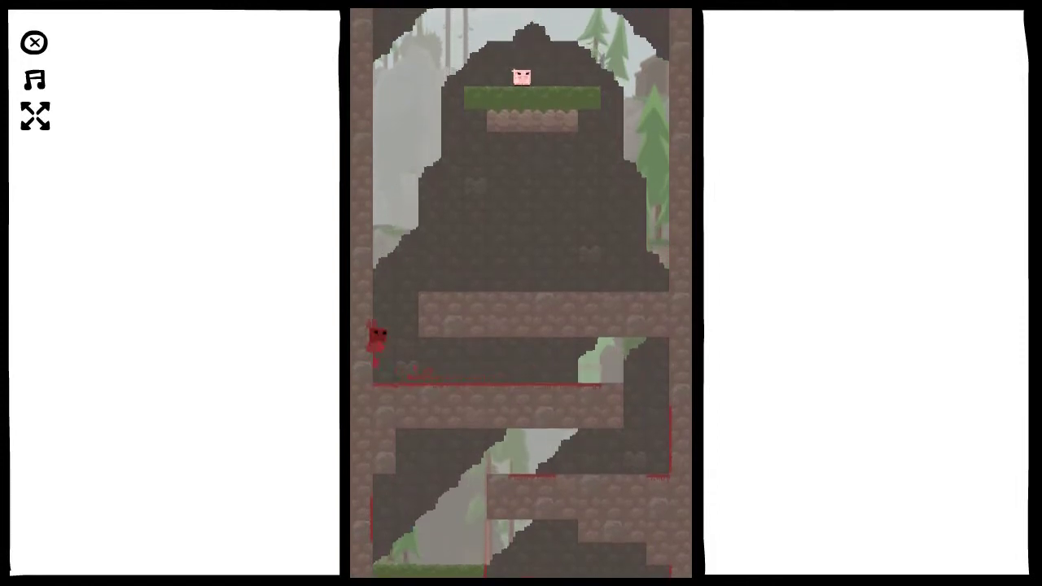
{"action": "key", "text": "space"}
{"action": "key", "text": "Right"}
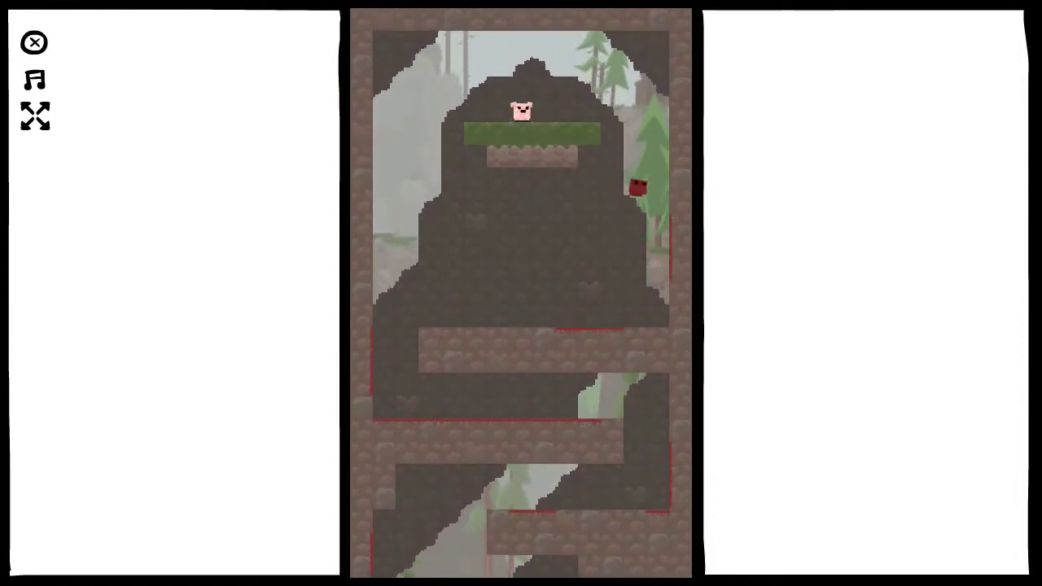
{"action": "key", "text": "Left"}
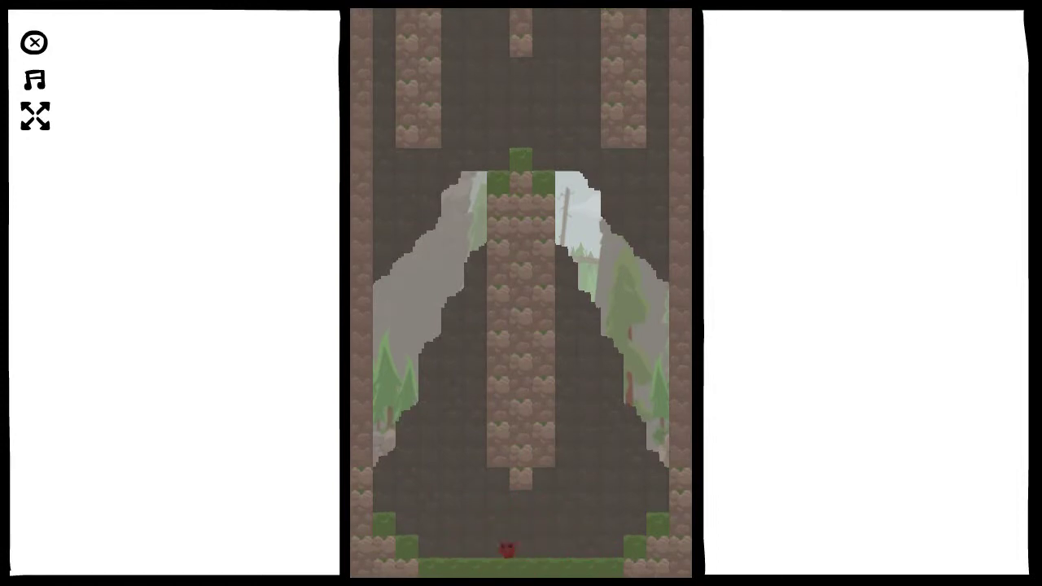
After respawning, wall-jump between the left wall and the centre pillar.
{"action": "key", "text": "Left"}
{"action": "key", "text": "space"}
{"action": "key", "text": "space"}
{"action": "key", "text": "Right"}
{"action": "key", "text": "Left"}
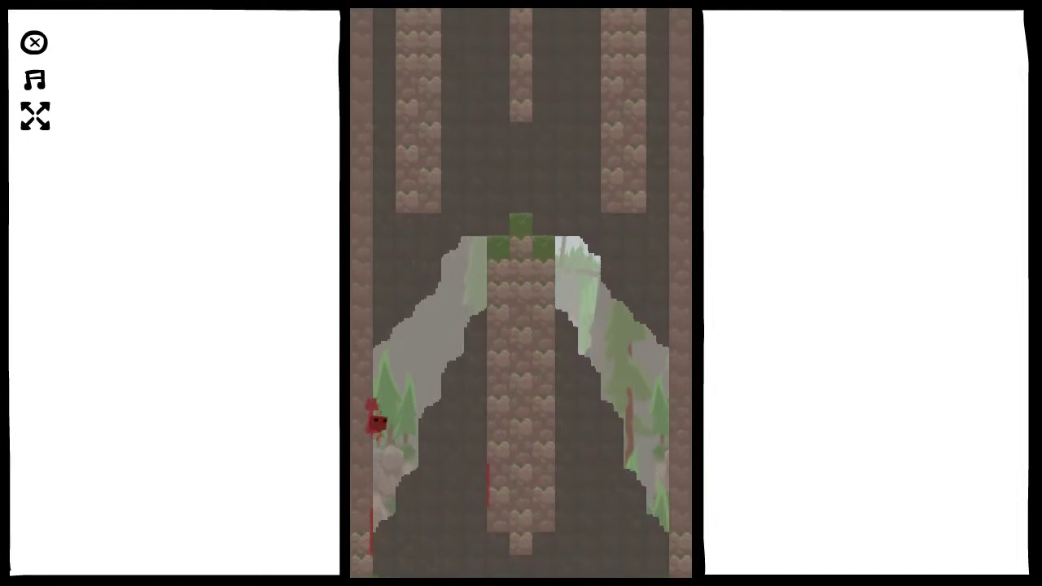
{"action": "key", "text": "space"}
{"action": "key", "text": "Left"}
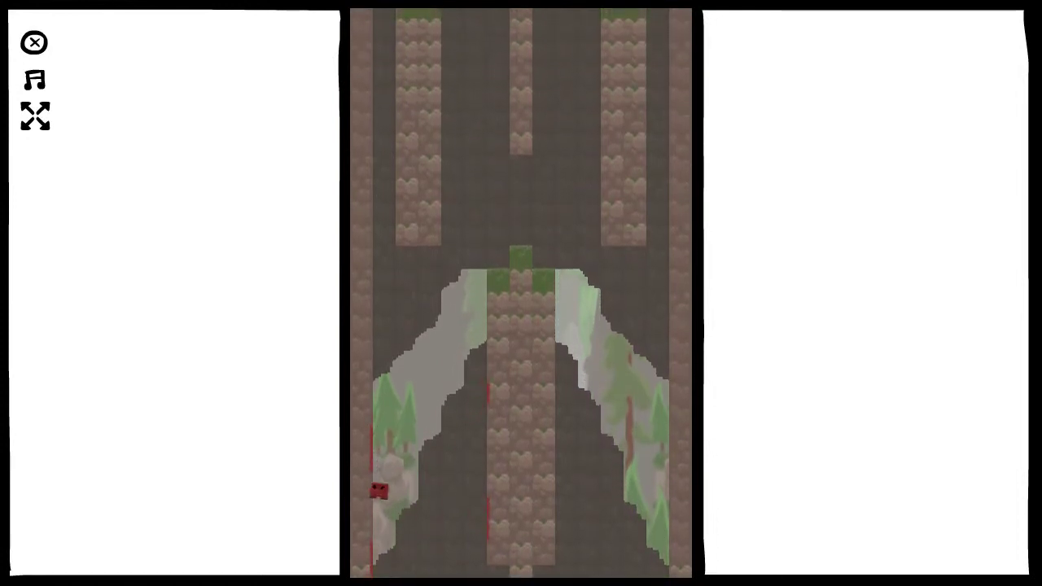
{"action": "key", "text": "Right"}
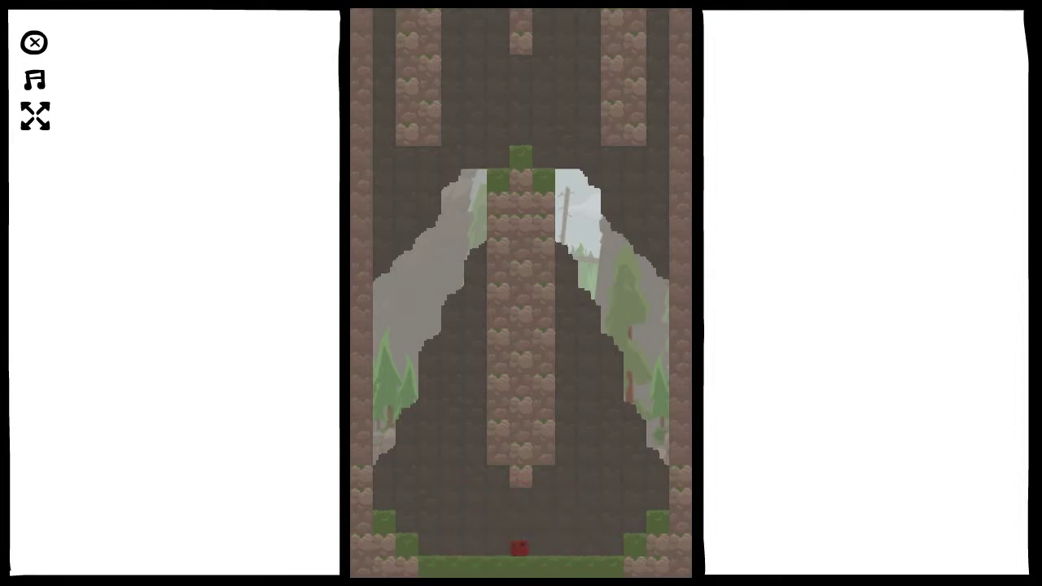
Climb the shaft between the left wall and the centre pillar.
{"action": "key", "text": "Left"}
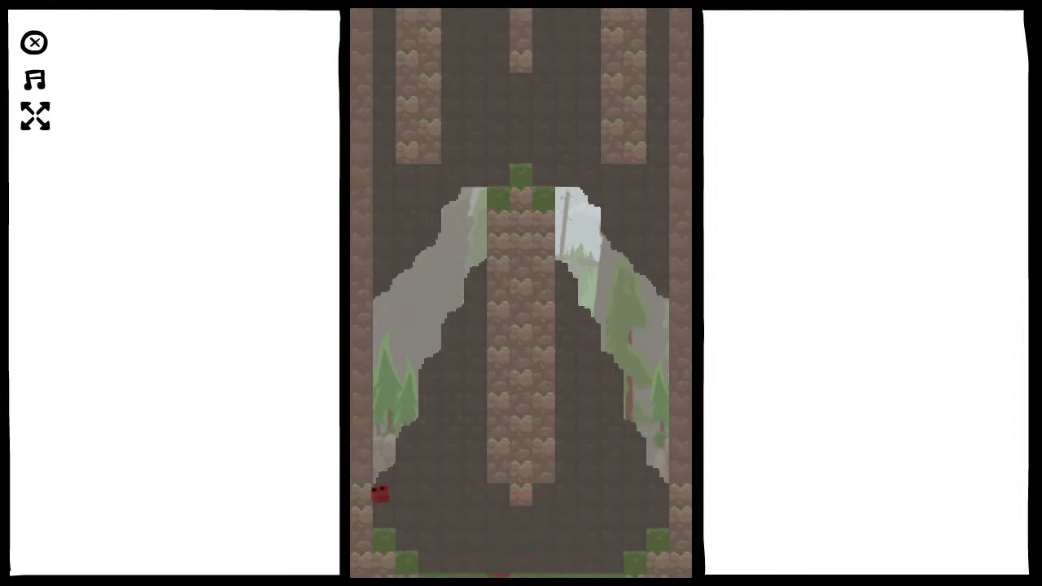
{"action": "key", "text": "space"}
{"action": "key", "text": "Left"}
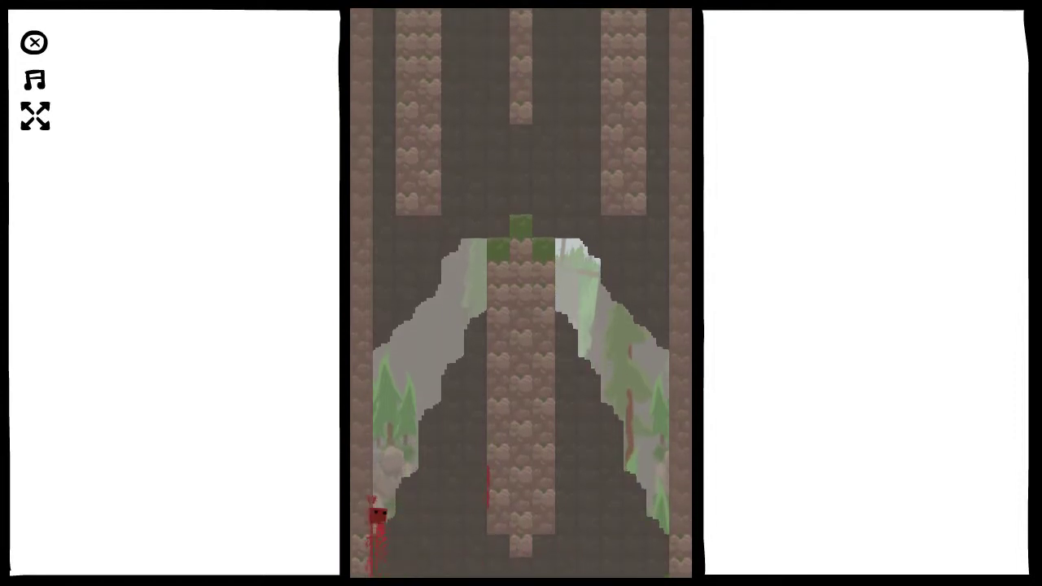
{"action": "key", "text": "space"}
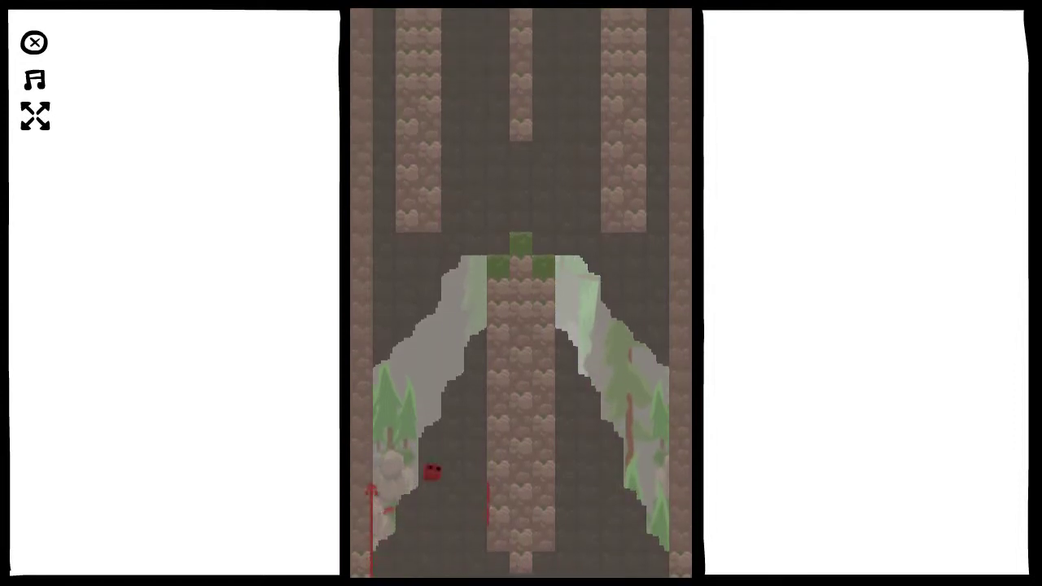
{"action": "key", "text": "Left"}
{"action": "key", "text": "space"}
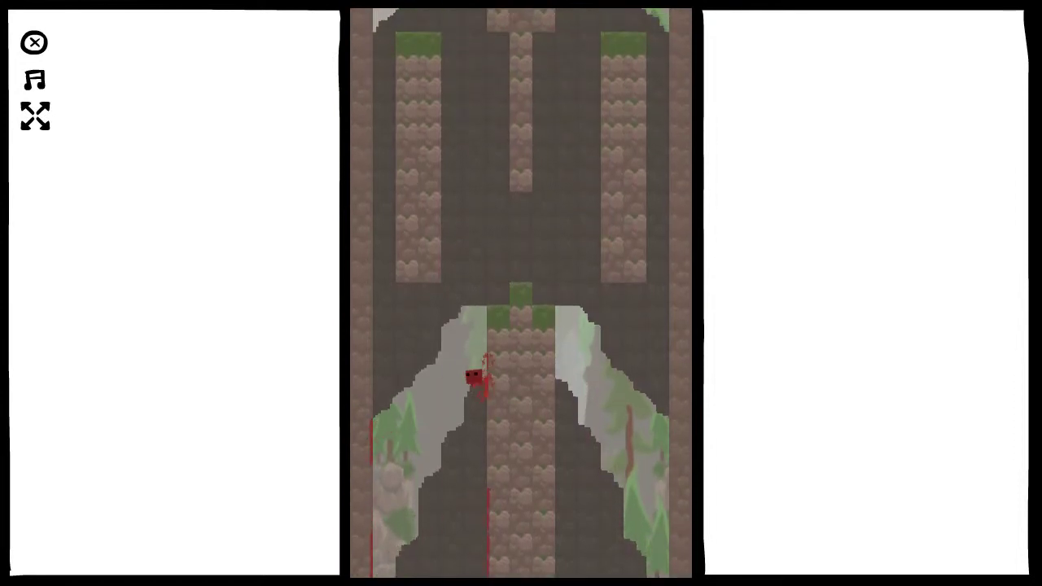
{"action": "key", "text": "space"}
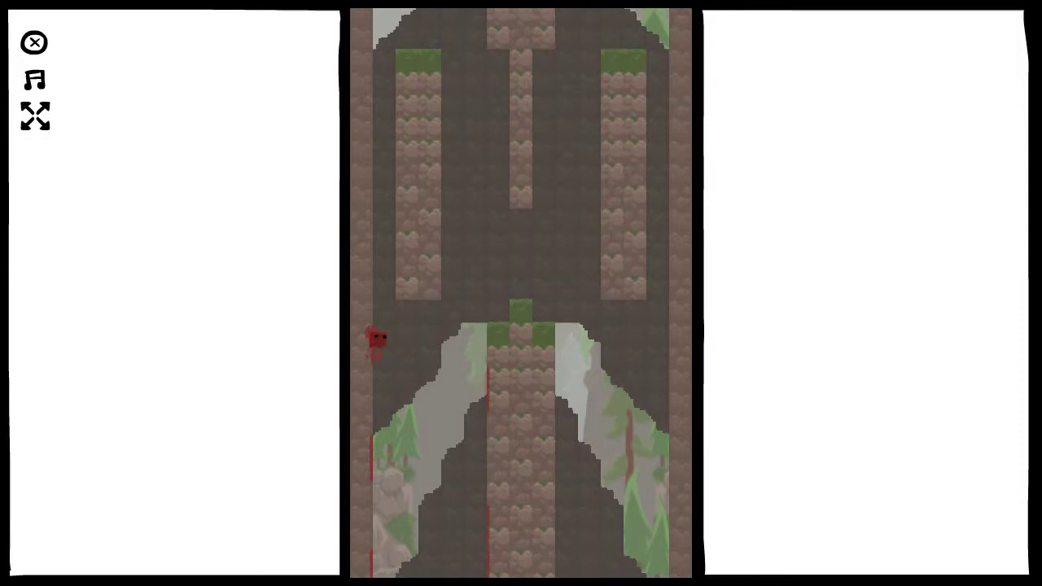
{"action": "key", "text": "Right"}
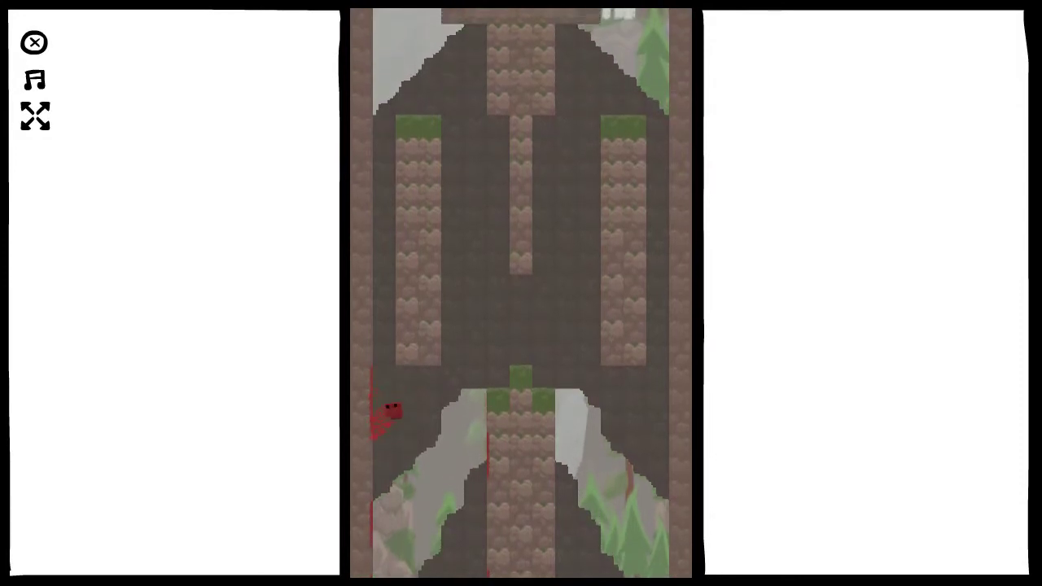
Cling to the left wall and leap across onto the right pillar.
{"action": "key", "text": "space"}
{"action": "key", "text": "Left"}
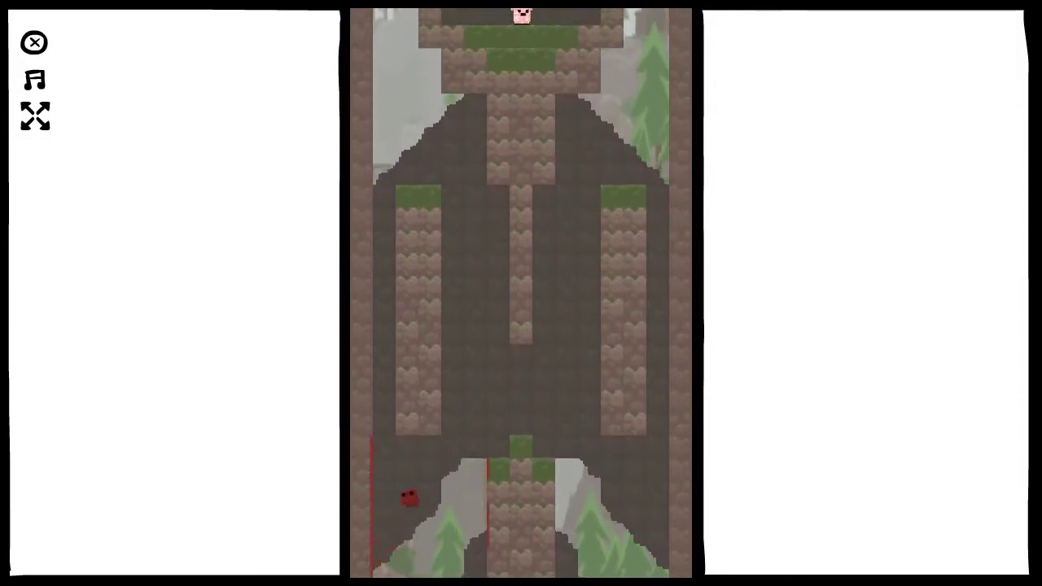
{"action": "key", "text": "space"}
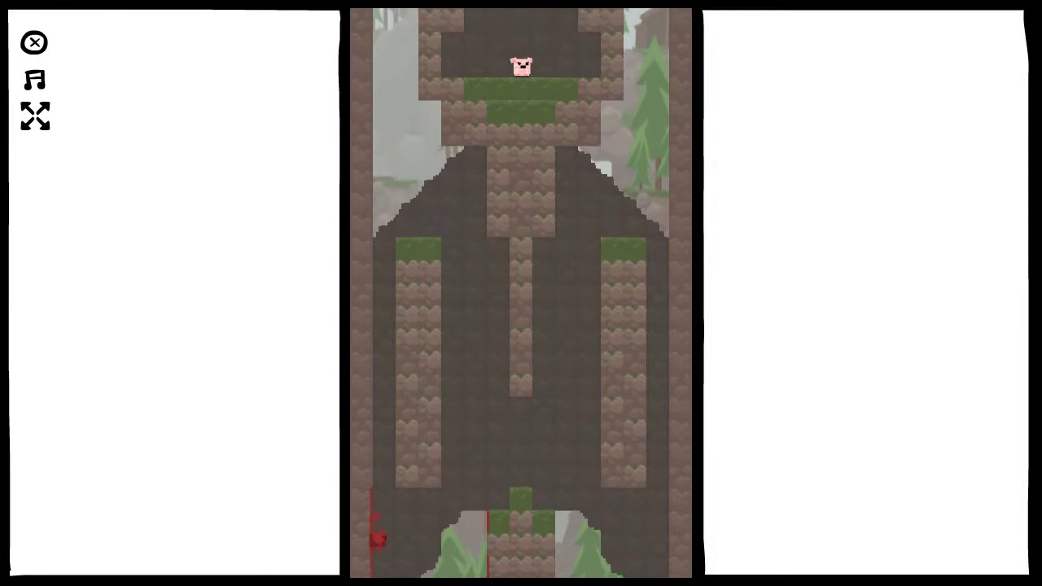
{"action": "key", "text": "space"}
{"action": "key", "text": "Right"}
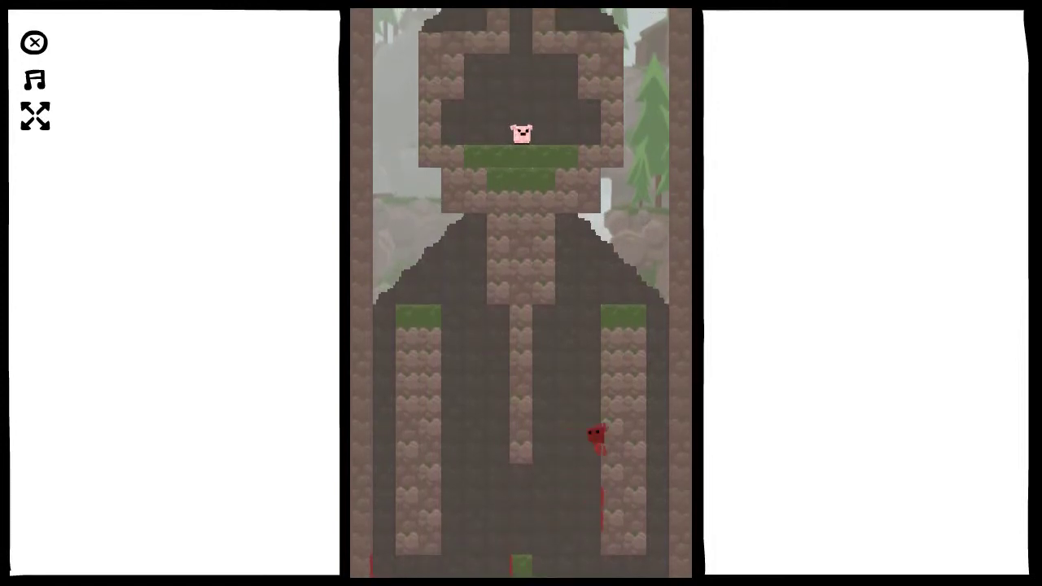
{"action": "key", "text": "Left"}
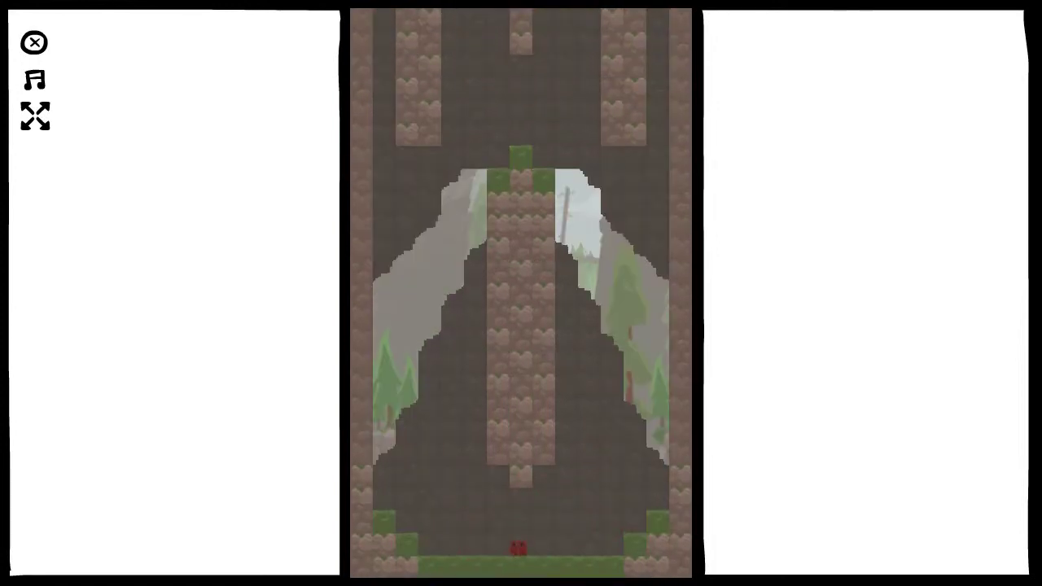
Climb from the floor via the left wall onto the top of the centre pillar.
{"action": "key", "text": "Left"}
{"action": "key", "text": "space"}
{"action": "key", "text": "Right"}
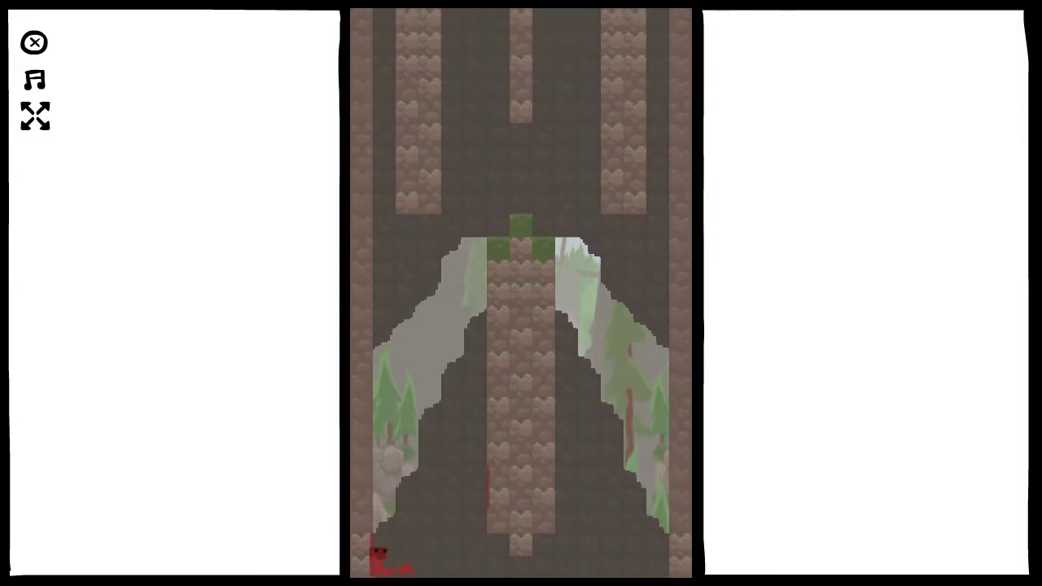
{"action": "key", "text": "space"}
{"action": "key", "text": "Right"}
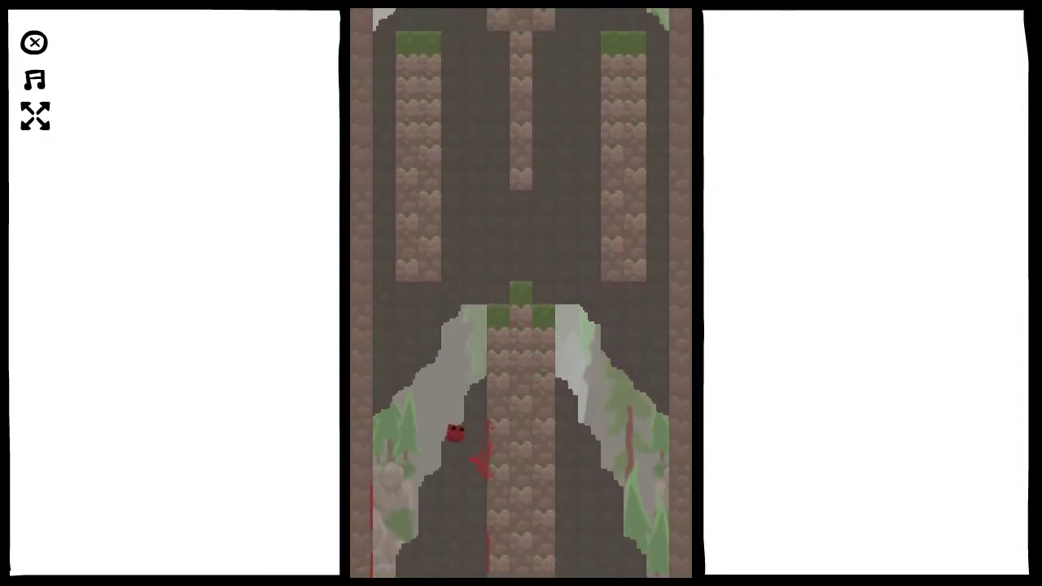
{"action": "key", "text": "Left"}
{"action": "key", "text": "space"}
{"action": "key", "text": "Right"}
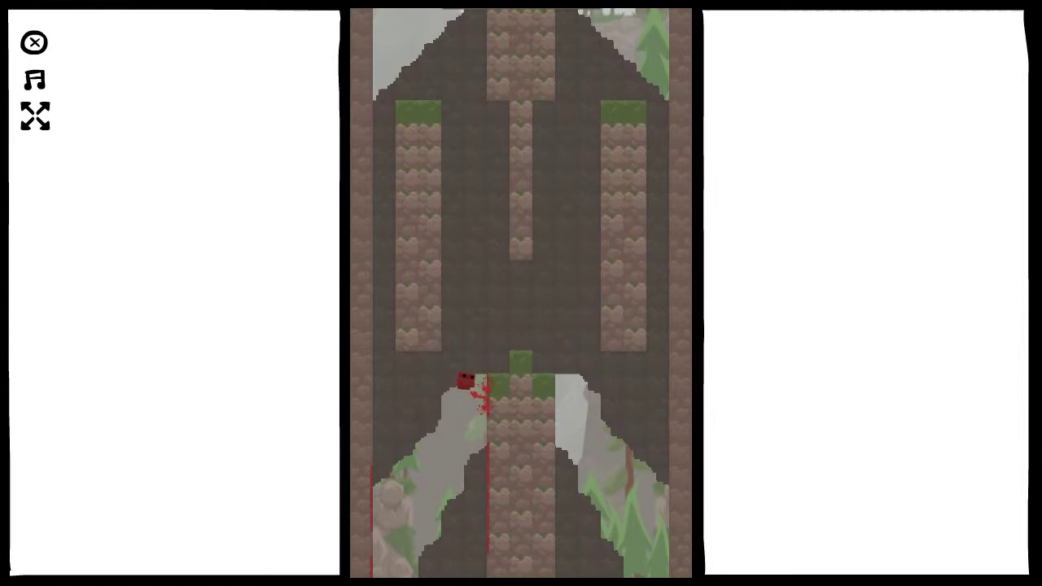
Hop past the centre pillar to the right wall and climb toward Bandage Girl.
{"action": "key", "text": "space"}
{"action": "key", "text": "Right"}
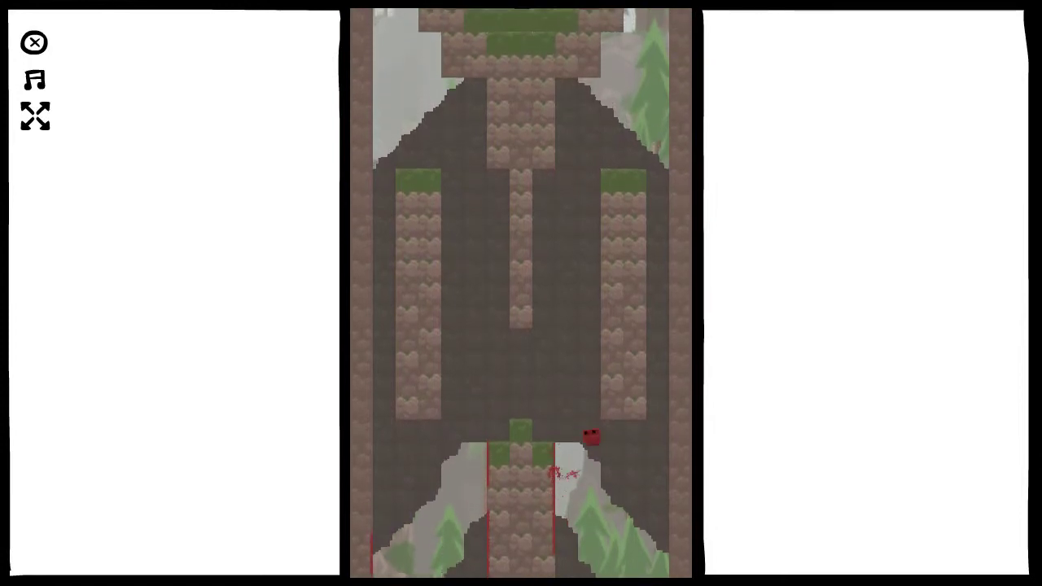
{"action": "key", "text": "Left"}
{"action": "key", "text": "space"}
{"action": "key", "text": "Right"}
{"action": "key", "text": "space"}
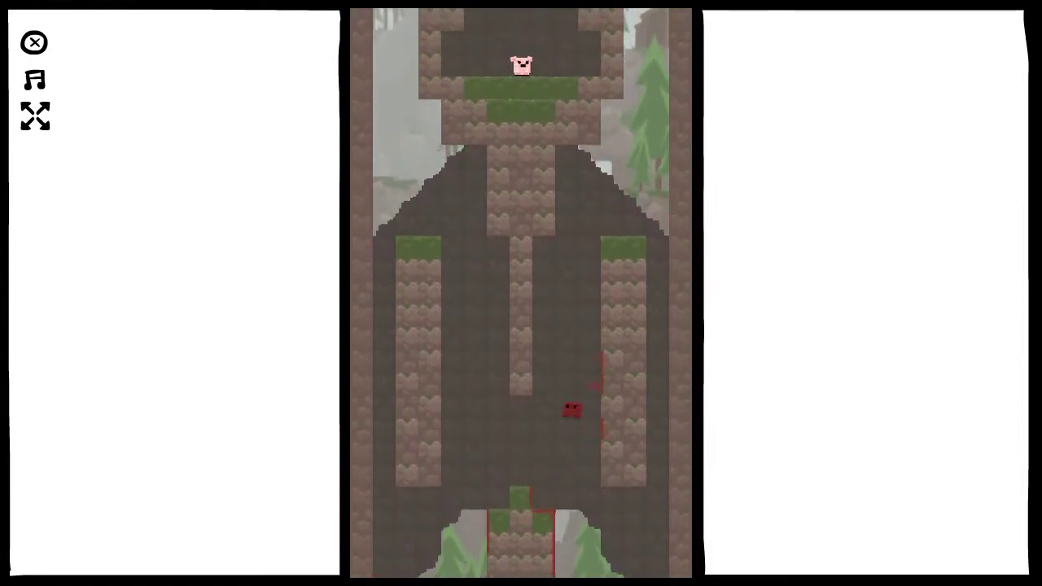
{"action": "key", "text": "Left"}
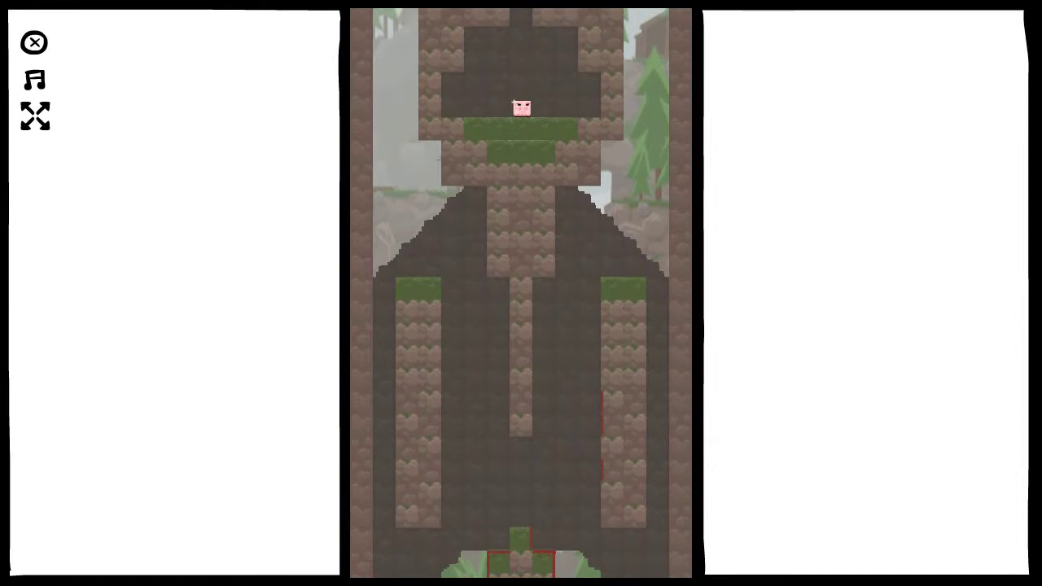
Climb the right wall from the floor and land on the central ledge.
{"action": "key", "text": "Right"}
{"action": "key", "text": "space"}
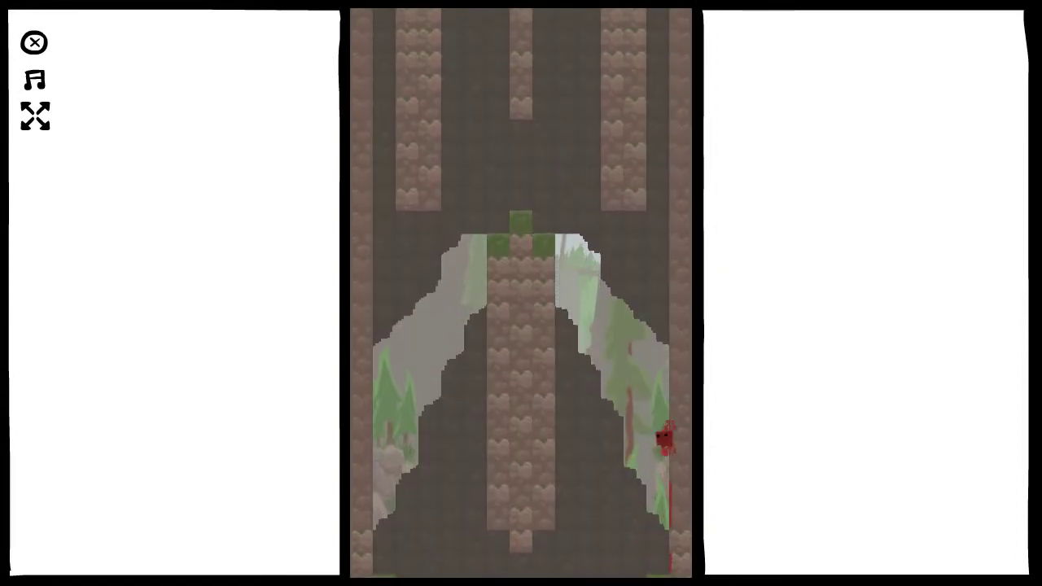
{"action": "key", "text": "space"}
{"action": "key", "text": "Left"}
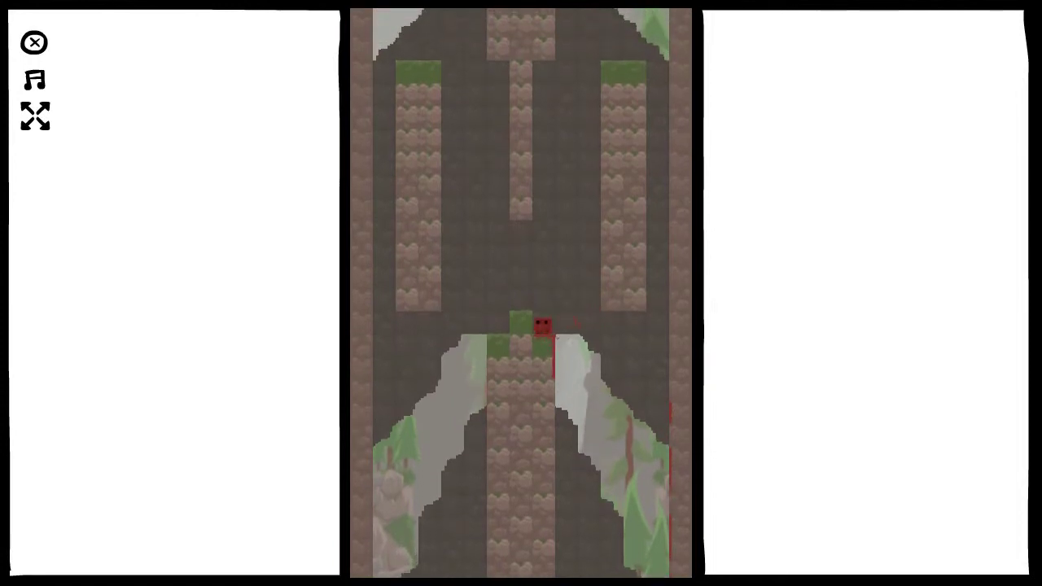
{"action": "key", "text": "space"}
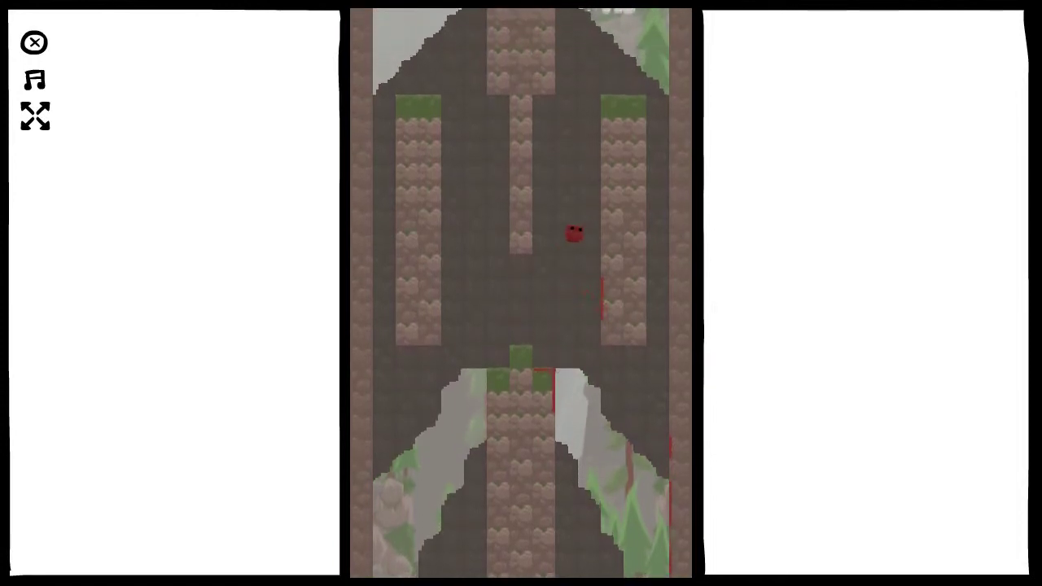
Wall-jump between the central and right pillars up to Bandage Girl.
{"action": "key", "text": "Left"}
{"action": "key", "text": "space"}
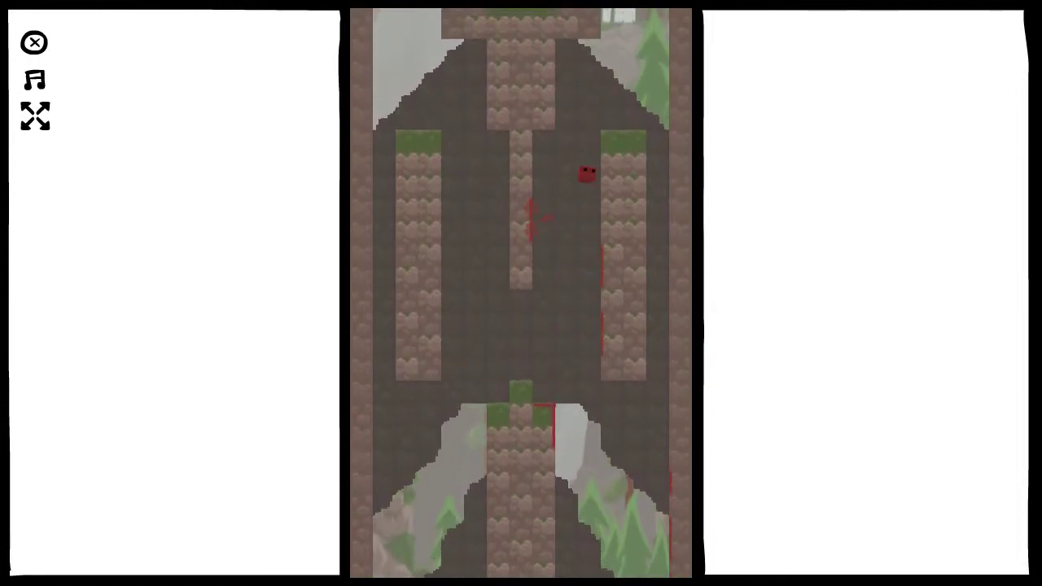
{"action": "key", "text": "space"}
{"action": "key", "text": "space"}
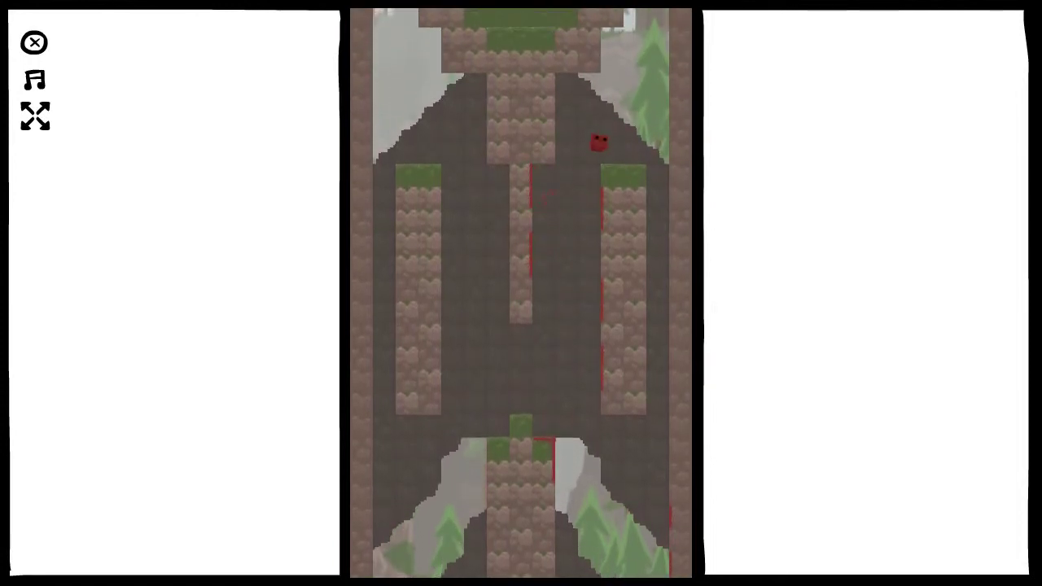
{"action": "key", "text": "Right"}
{"action": "key", "text": "space"}
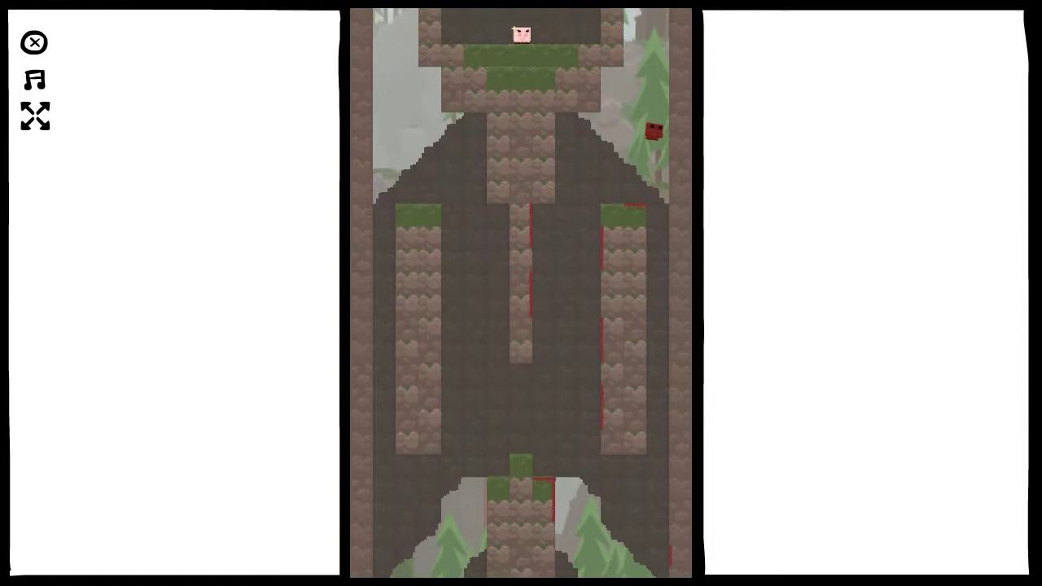
{"action": "key", "text": "space"}
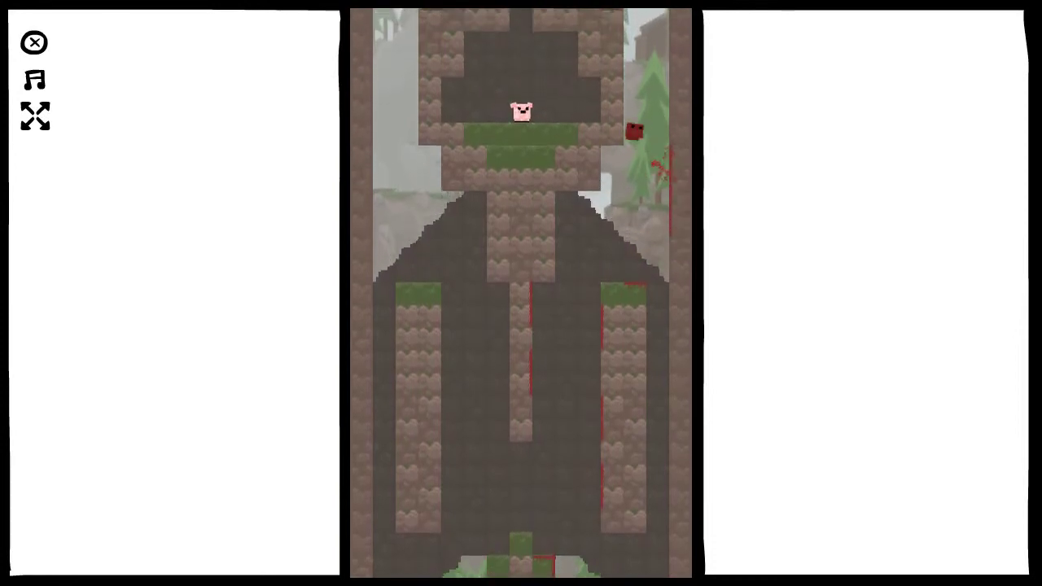
{"action": "key", "text": "space"}
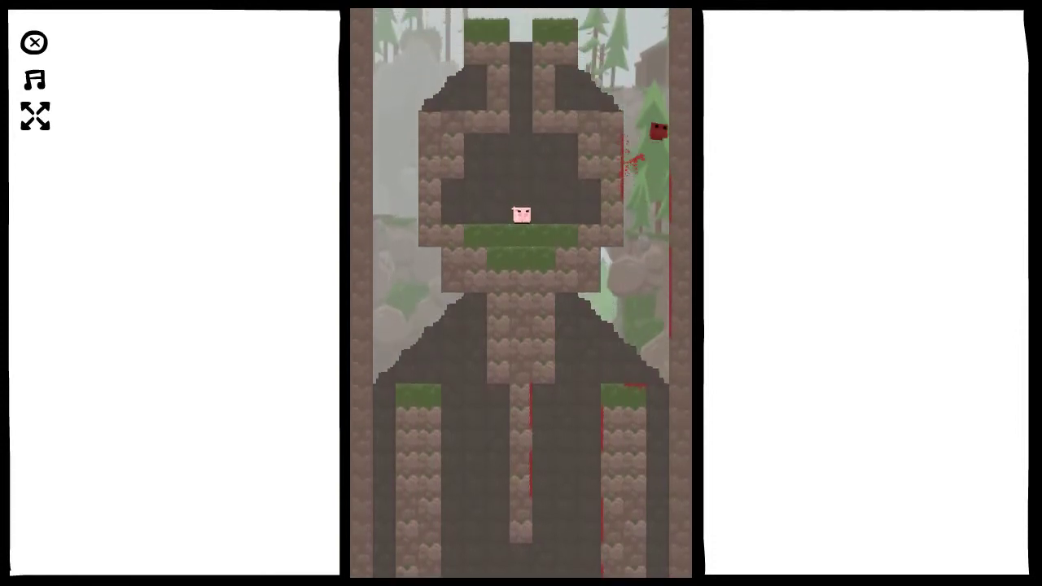
{"action": "key", "text": "space"}
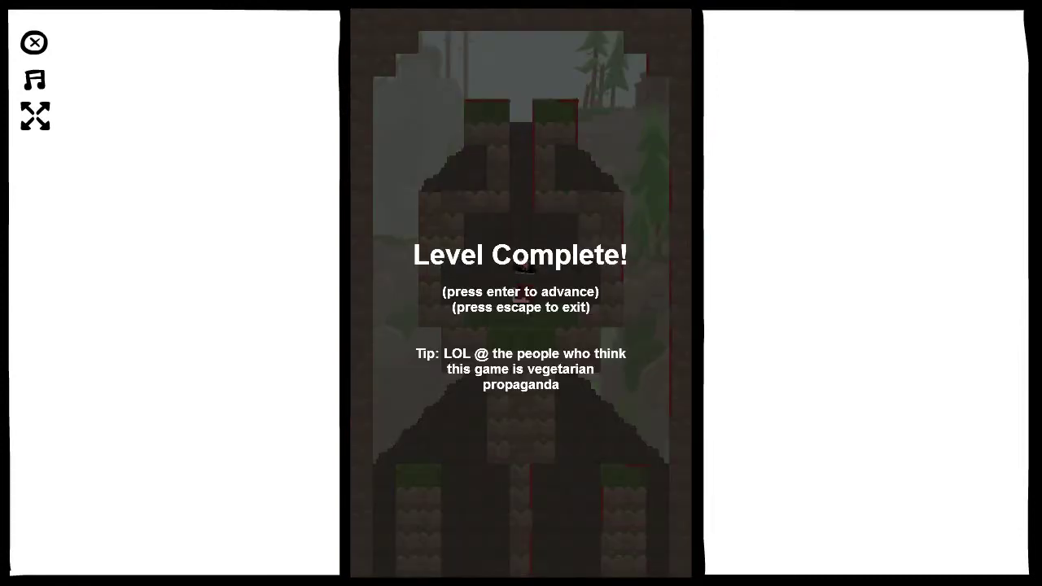
Start the next saw-blade level and wall-jump up the right wall.
{"action": "key", "text": "Return"}
{"action": "key", "text": "Right"}
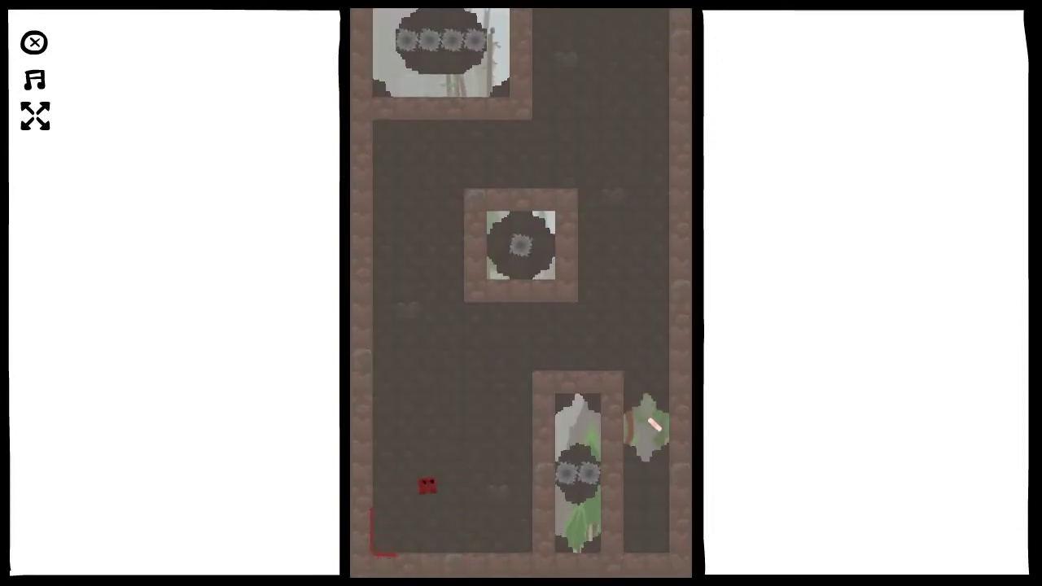
{"action": "key", "text": "space"}
{"action": "key", "text": "Right"}
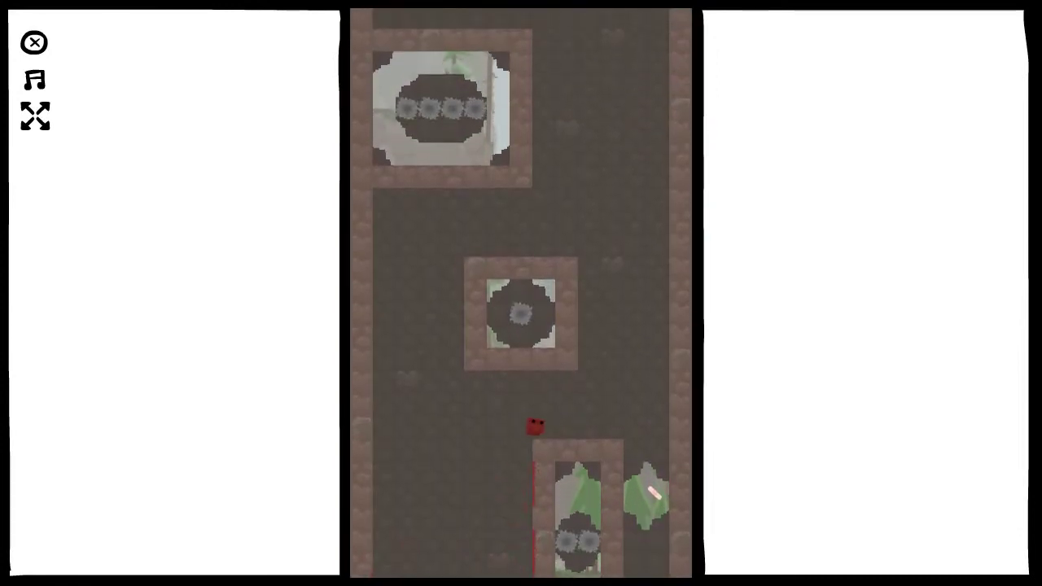
{"action": "key", "text": "space"}
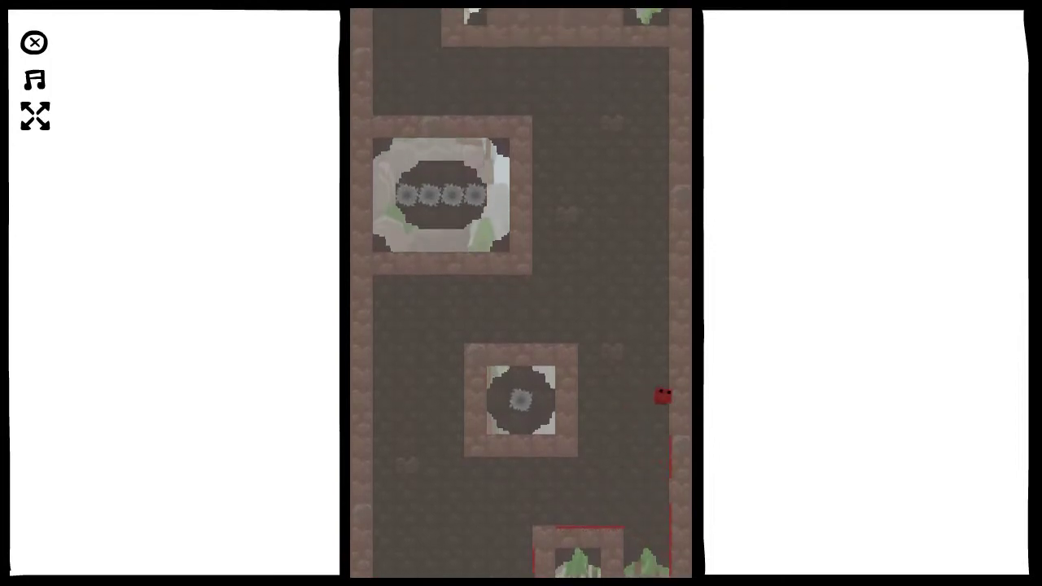
{"action": "key", "text": "space"}
{"action": "key", "text": "space"}
{"action": "key", "text": "space"}
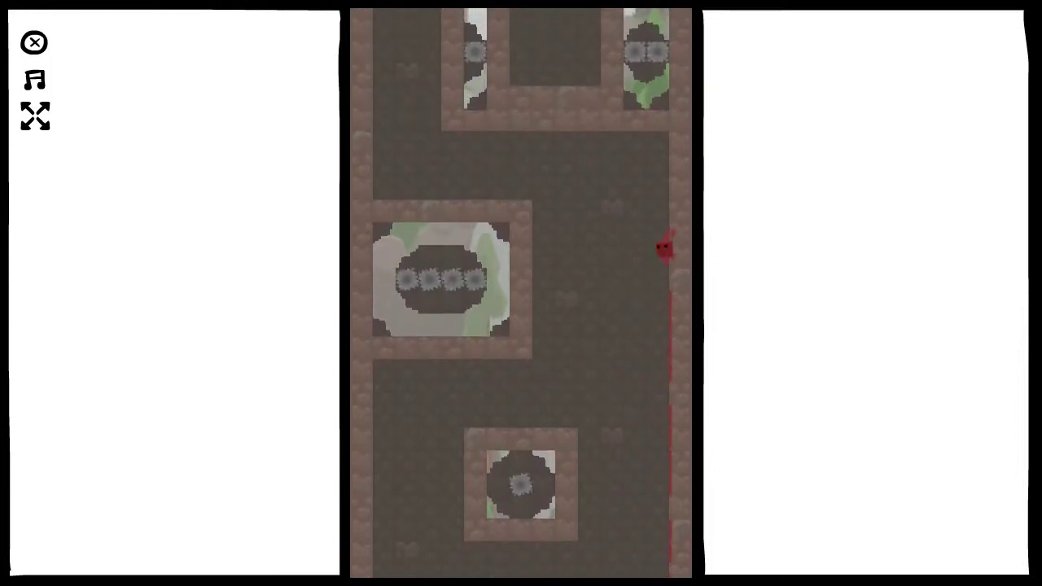
Cross to the left block, climb over the upper block and drop through the middle gap.
{"action": "key", "text": "space"}
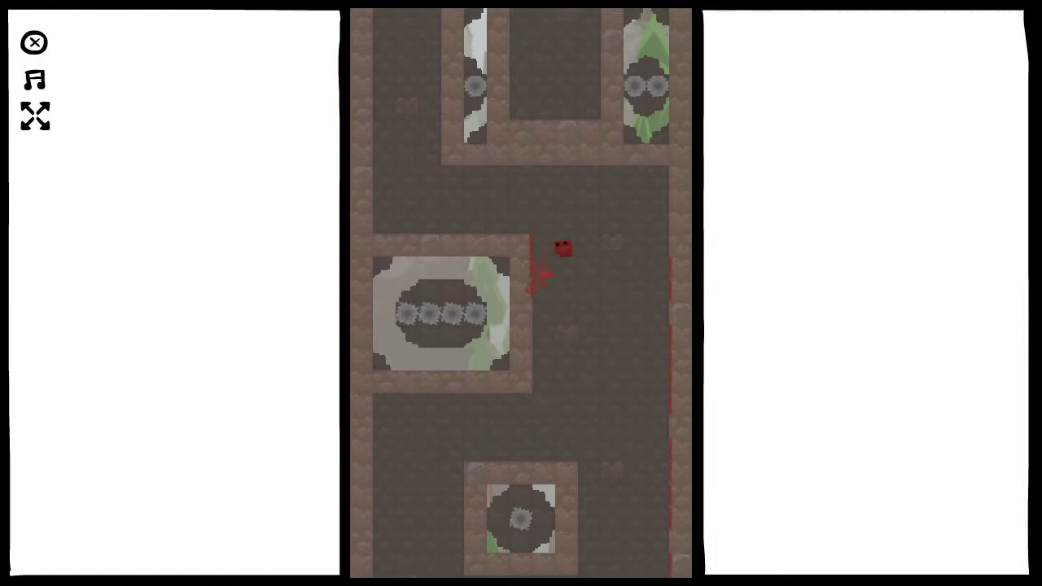
{"action": "key", "text": "Left"}
{"action": "key", "text": "Left"}
{"action": "key", "text": "space"}
{"action": "key", "text": "space"}
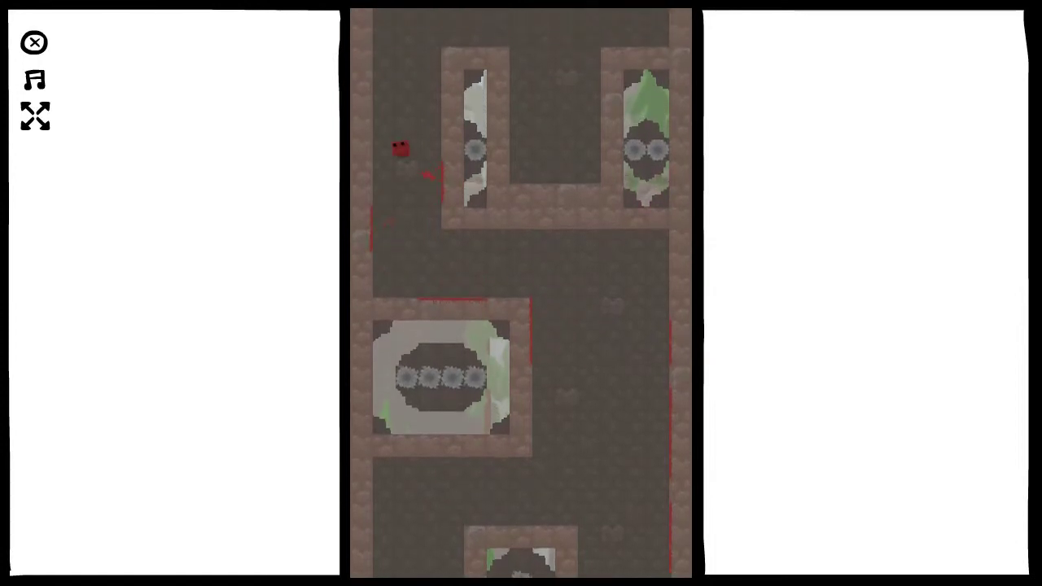
{"action": "key", "text": "space"}
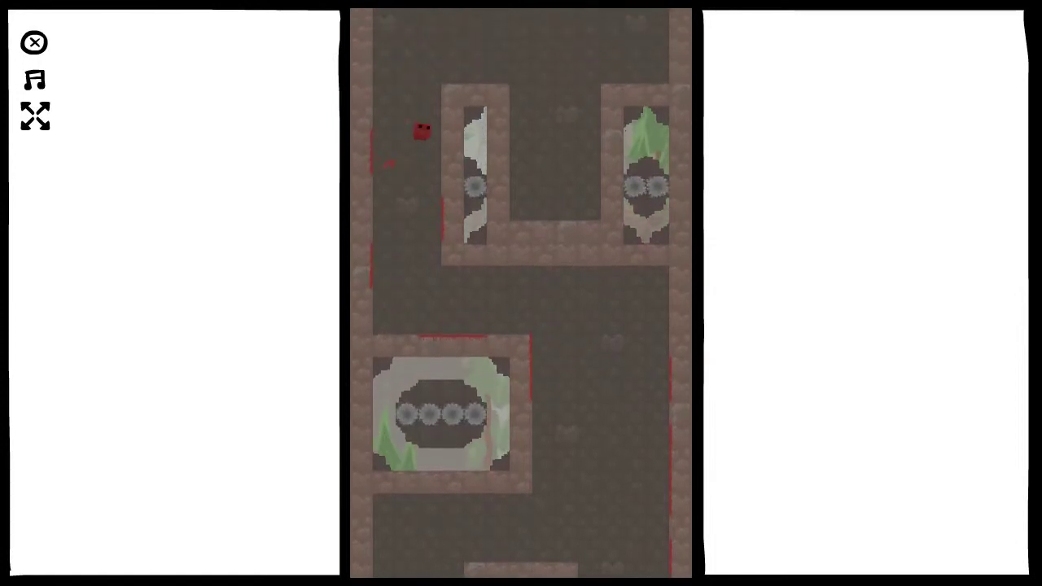
{"action": "key", "text": "space"}
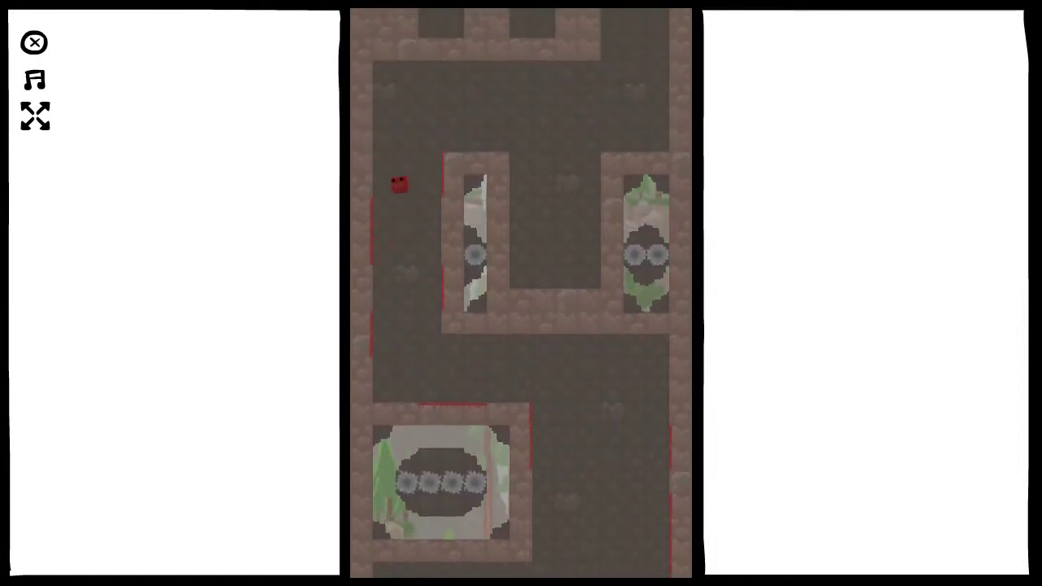
{"action": "key", "text": "Right"}
{"action": "key", "text": "Right"}
{"action": "key", "text": "Left"}
{"action": "key", "text": "Right"}
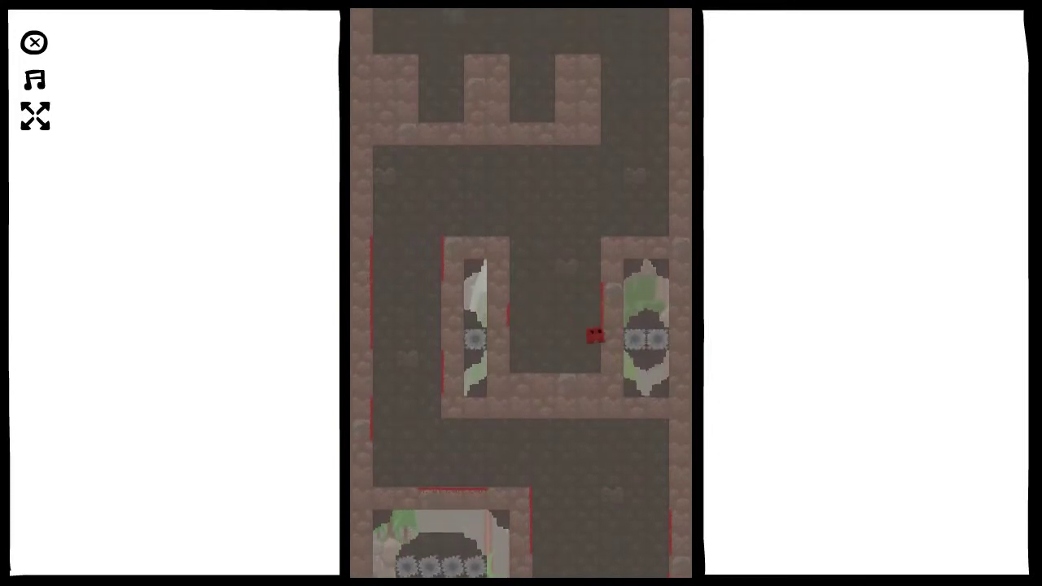
{"action": "key", "text": "space"}
{"action": "key", "text": "Right"}
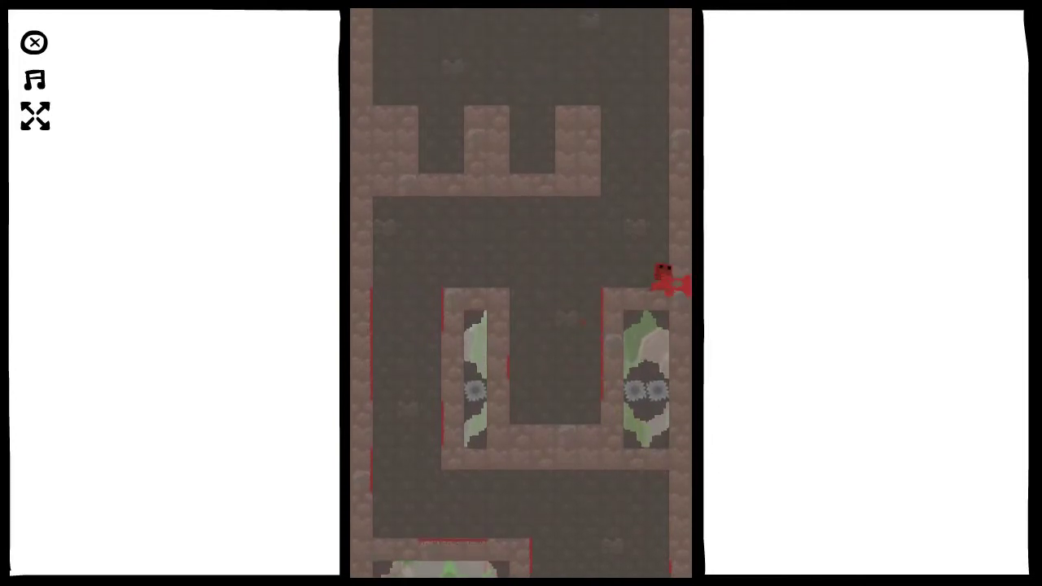
Climb the right wall, cross left and scale the left wall.
{"action": "key", "text": "space"}
{"action": "key", "text": "Left"}
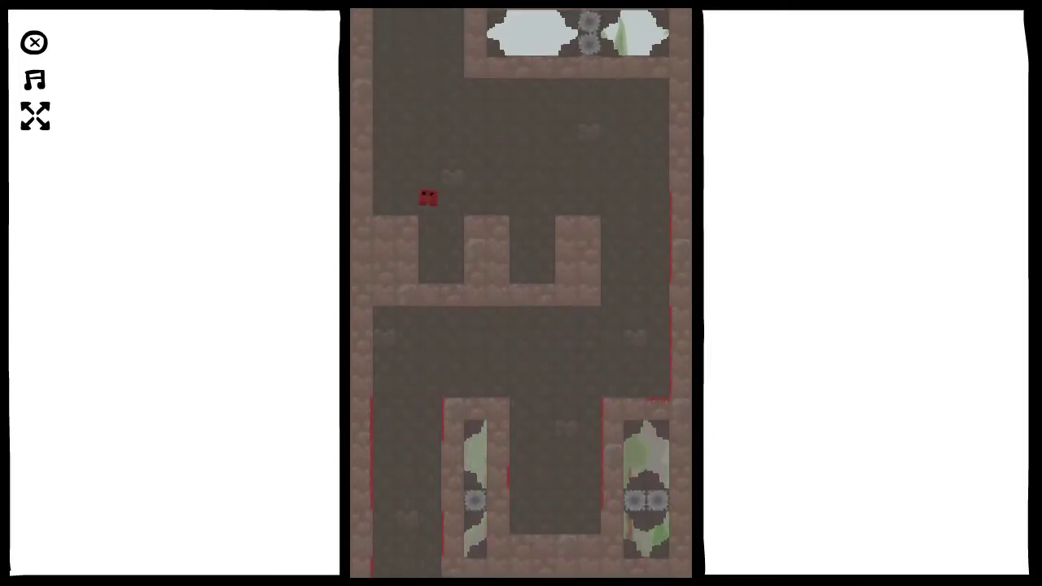
{"action": "key", "text": "Left"}
{"action": "key", "text": "space"}
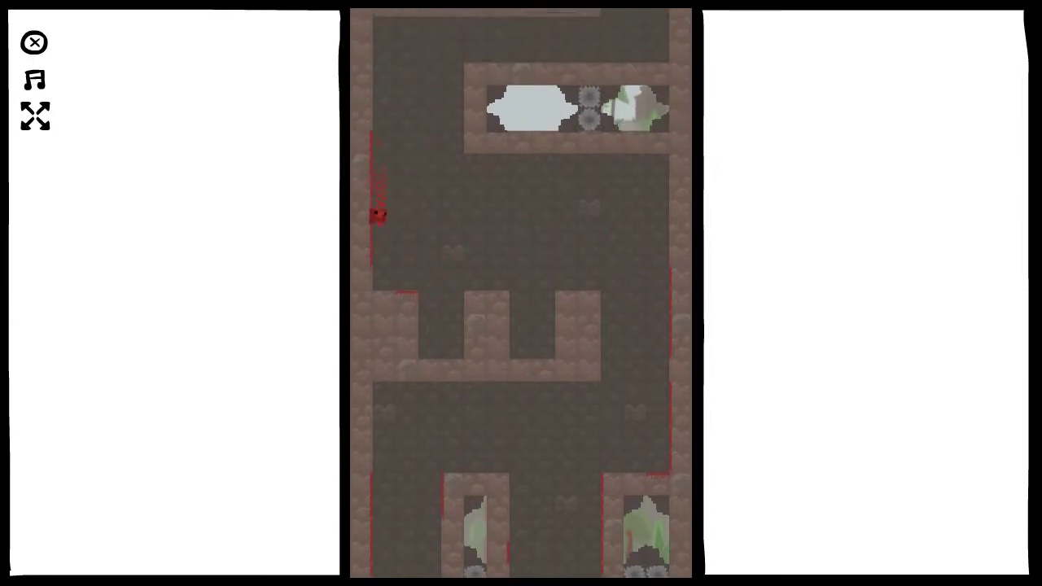
{"action": "key", "text": "Right"}
{"action": "key", "text": "space"}
{"action": "key", "text": "Left"}
{"action": "key", "text": "space"}
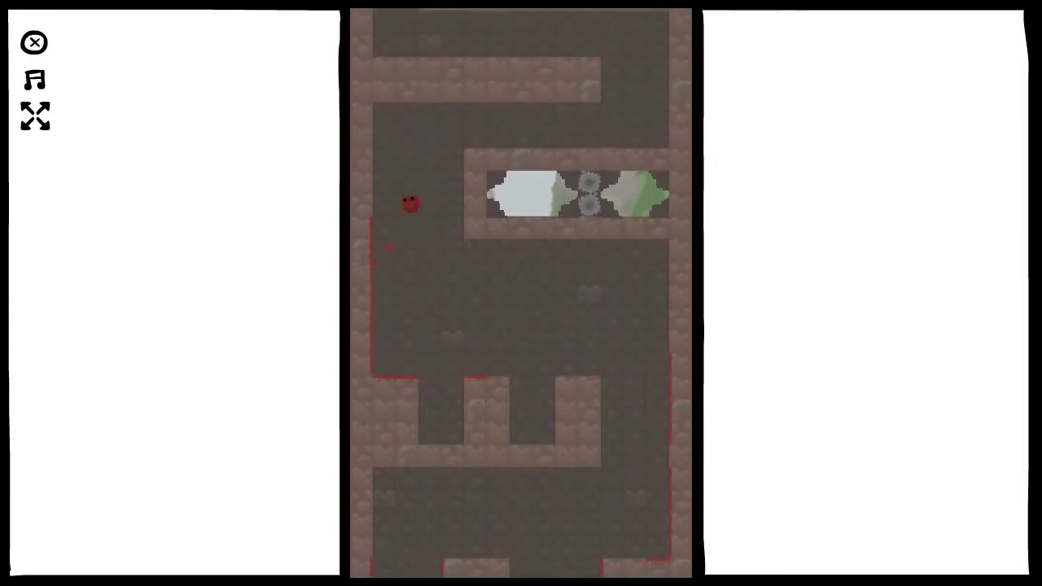
Jump over the saw ledge, climb the right wall and reach the top corridor.
{"action": "key", "text": "Left"}
{"action": "key", "text": "space"}
{"action": "key", "text": "Right"}
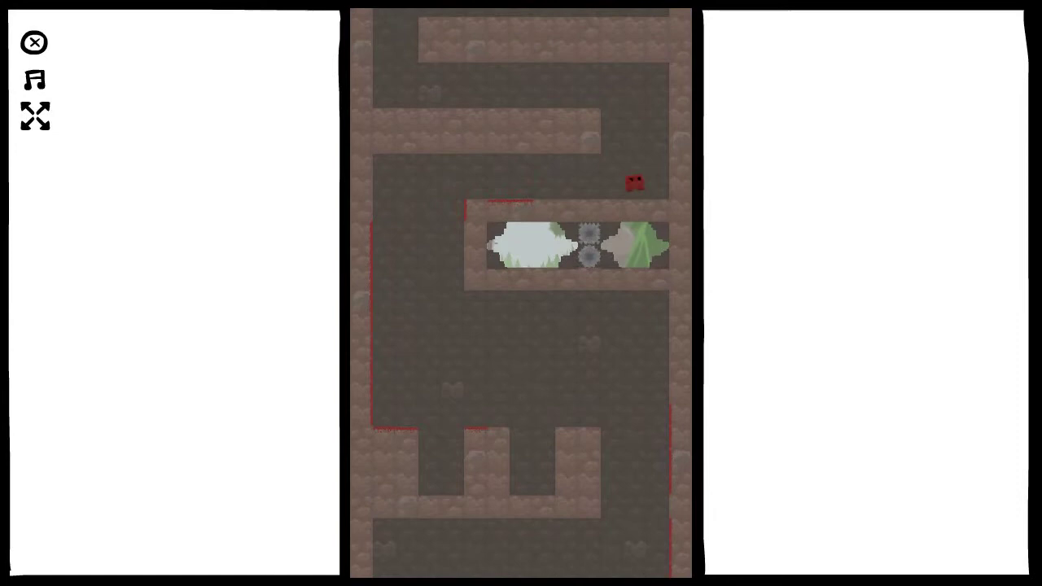
{"action": "key", "text": "space"}
{"action": "key", "text": "Left"}
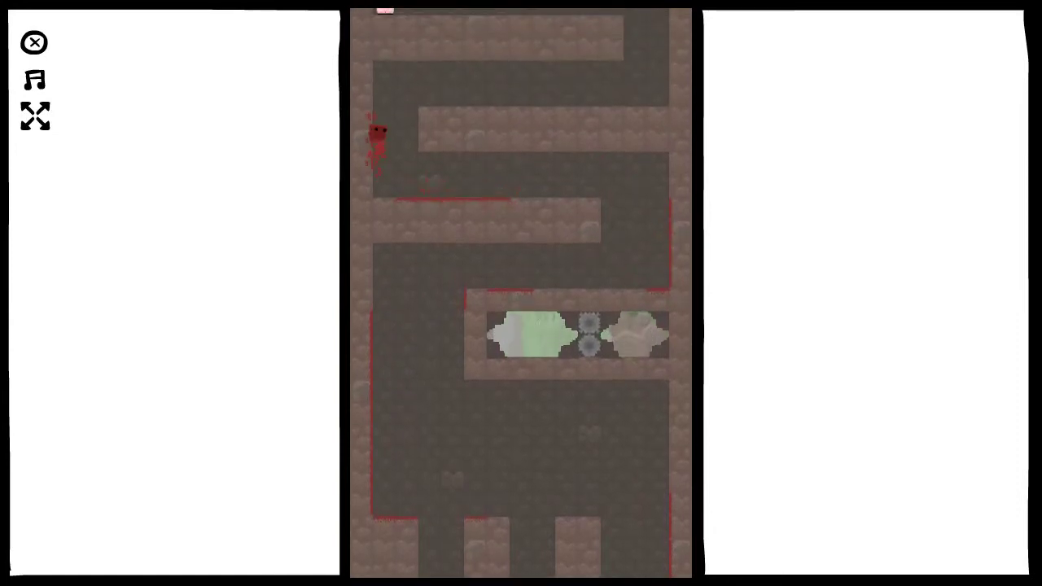
{"action": "key", "text": "space"}
{"action": "key", "text": "Right"}
{"action": "key", "text": "Right"}
{"action": "key", "text": "space"}
{"action": "key", "text": "Left"}
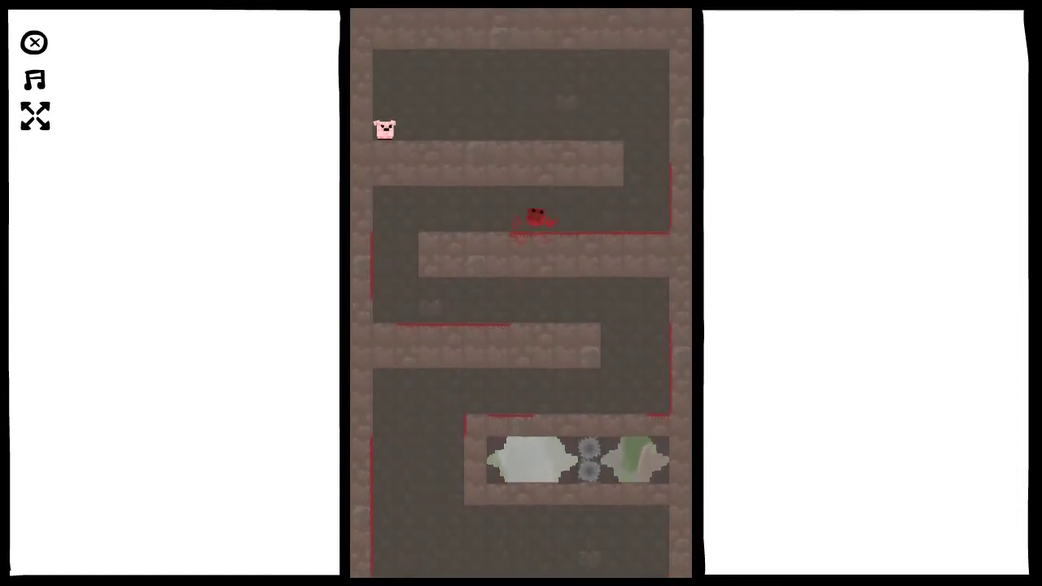
{"action": "key", "text": "Right"}
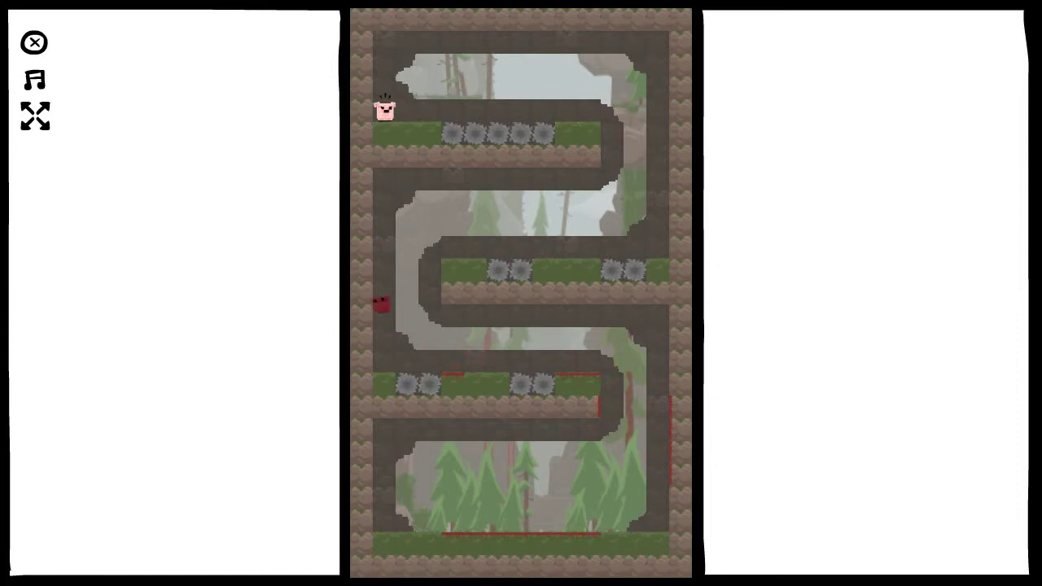
Leap past the saws, respawn, run the bottom floor and climb the S-shaped path to Bandage Girl.
{"action": "key", "text": "Right"}
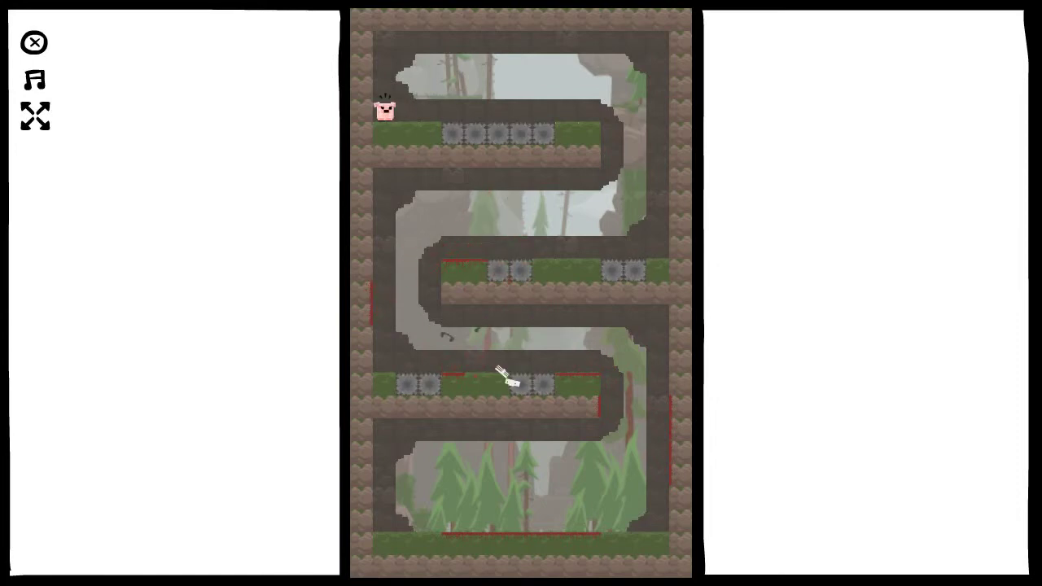
{"action": "key", "text": "Right"}
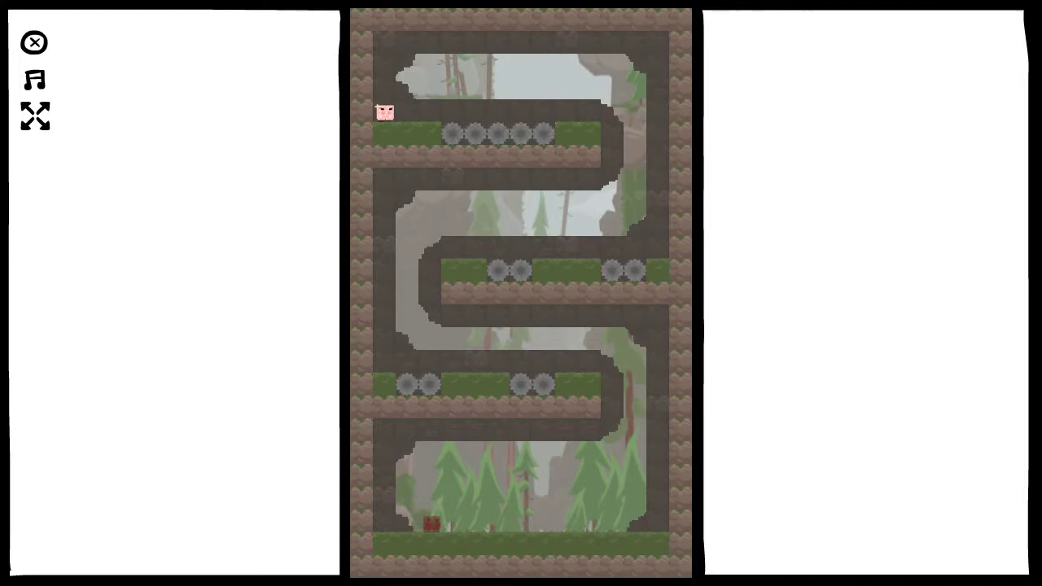
{"action": "key", "text": "Right"}
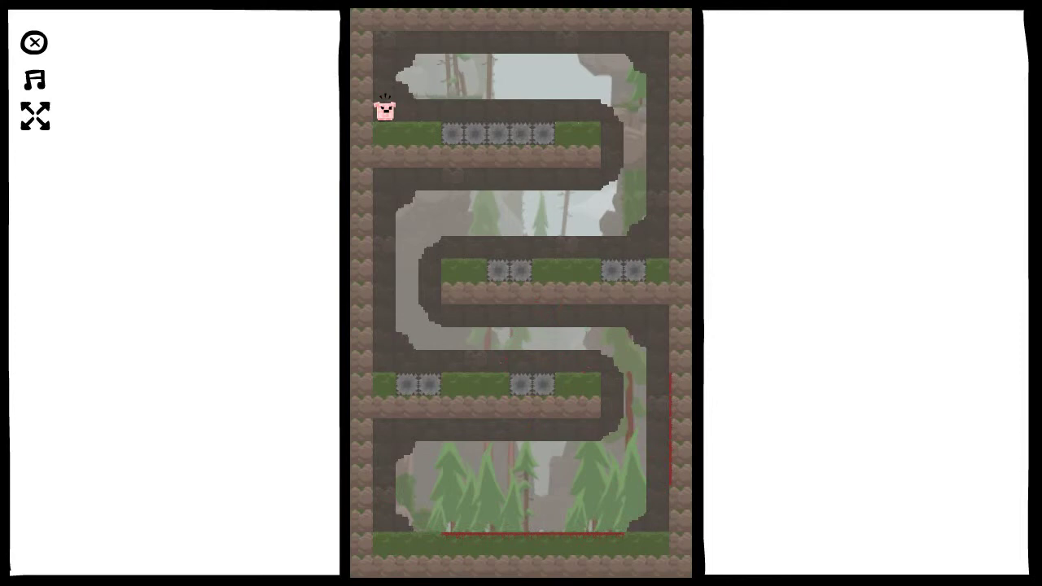
{"action": "key", "text": "Right"}
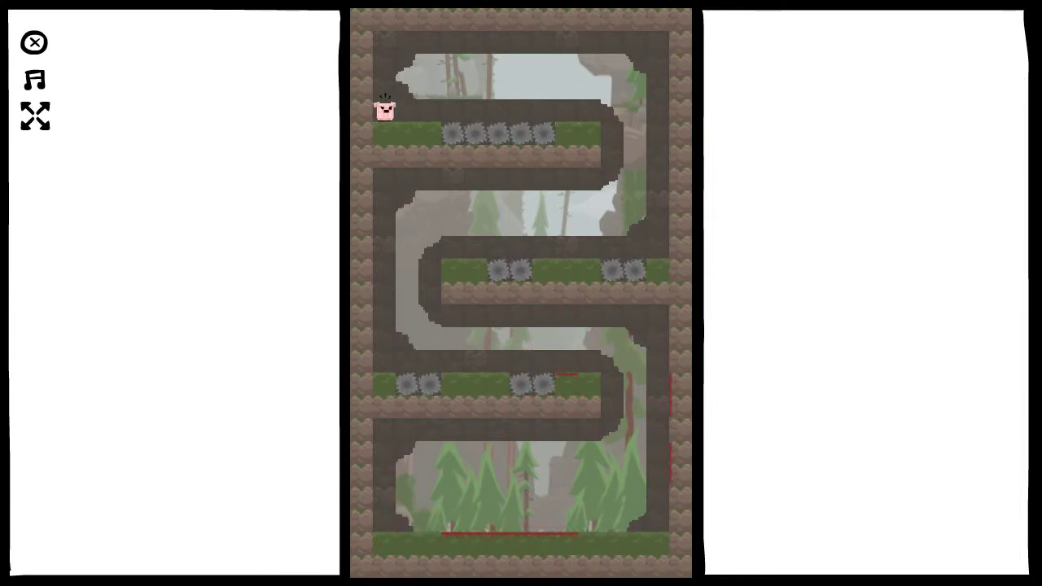
{"action": "key", "text": "Right"}
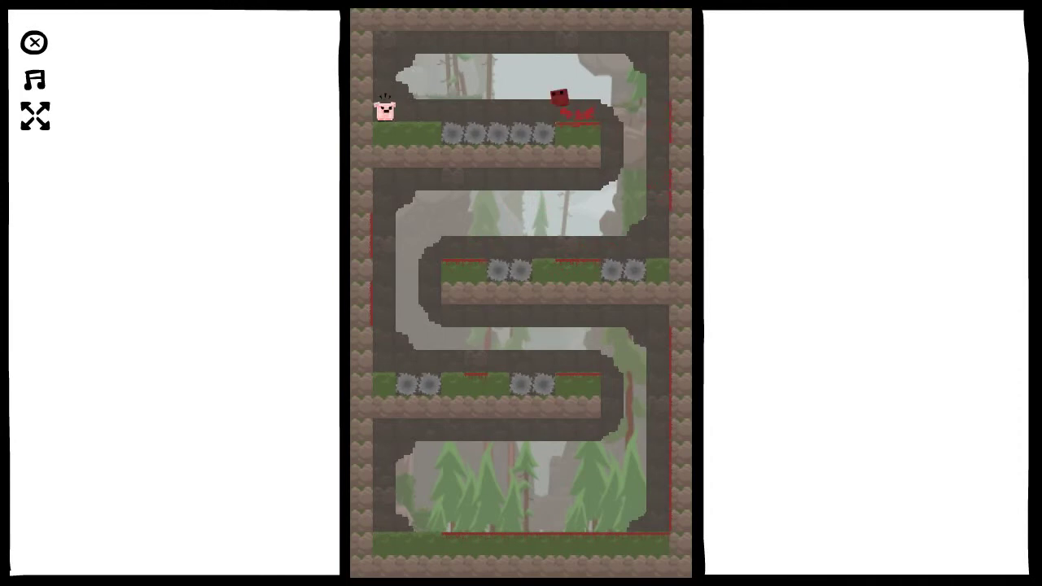
{"action": "key", "text": "Left"}
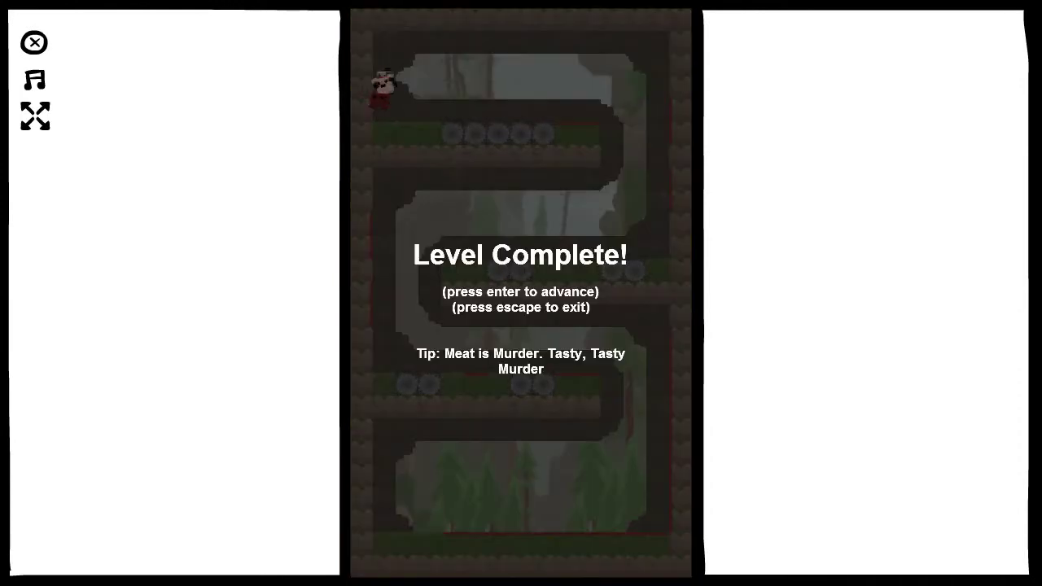
Start the saw-ringed cavern level and wall-jump up the right wall.
{"action": "key", "text": "Return"}
{"action": "key", "text": "Right"}
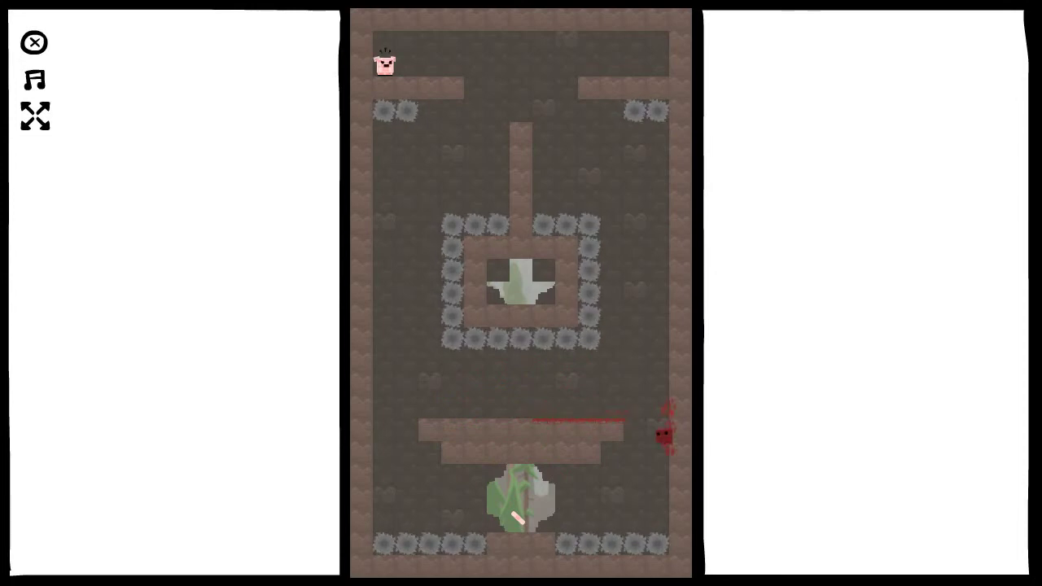
{"action": "key", "text": "Left"}
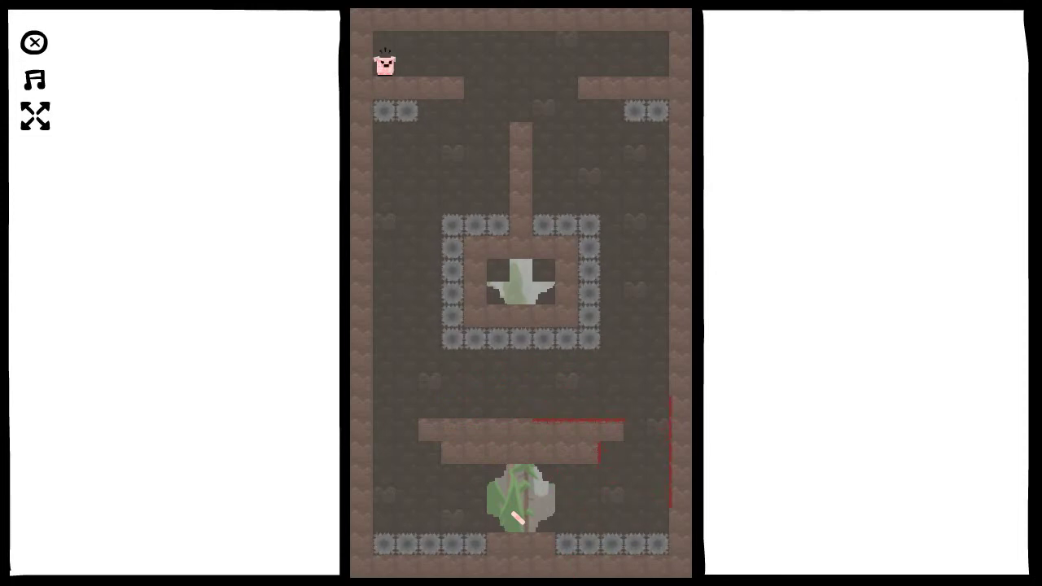
{"action": "key", "text": "Right"}
{"action": "key", "text": "space"}
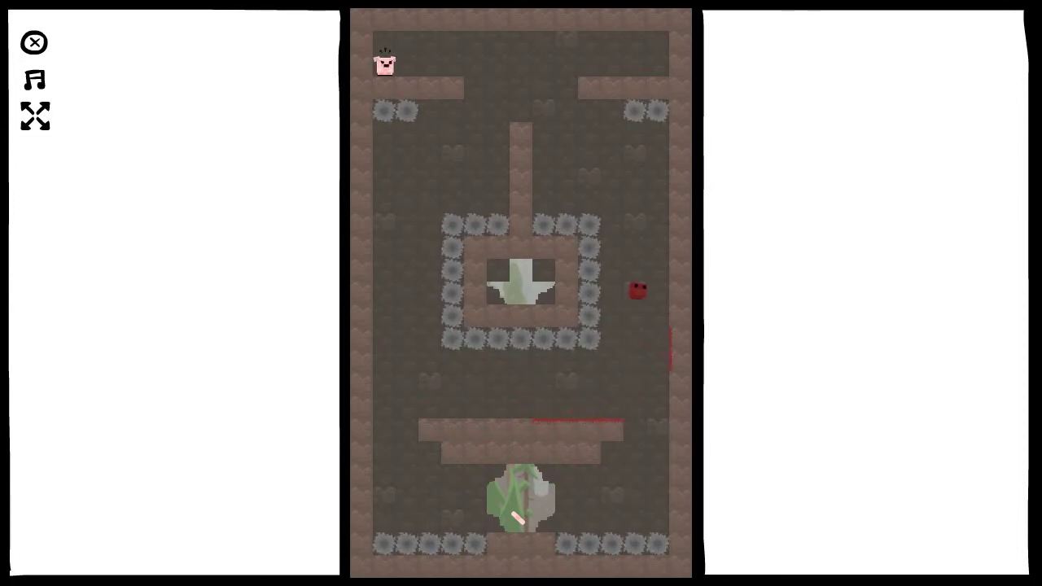
Land on the central pillar and leap up-left to Bandage Girl.
{"action": "key", "text": "space"}
{"action": "key", "text": "space"}
{"action": "key", "text": "space"}
{"action": "key", "text": "Left"}
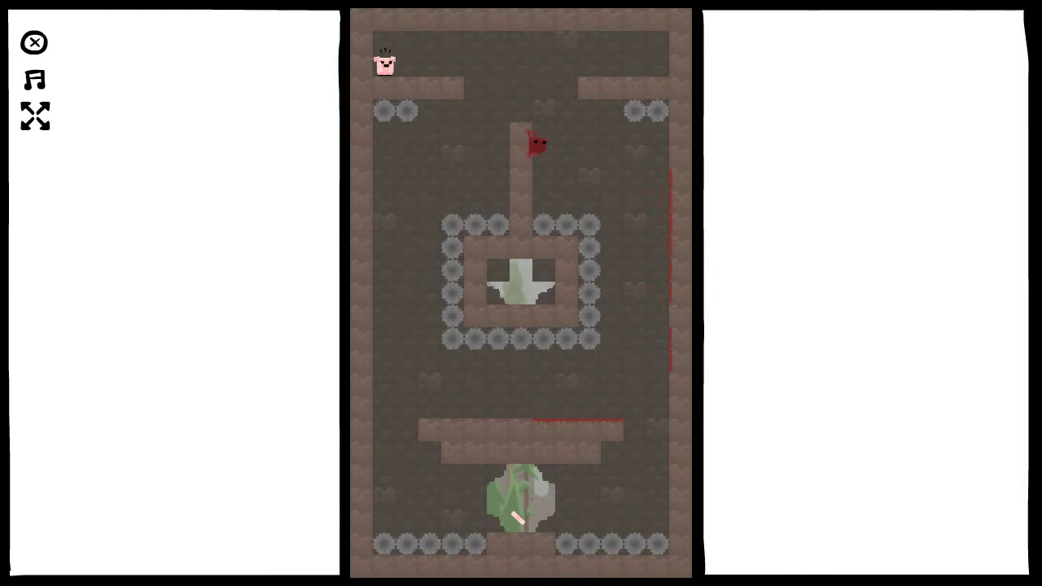
{"action": "key", "text": "space"}
{"action": "key", "text": "Left"}
{"action": "key", "text": "space"}
{"action": "key", "text": "Left"}
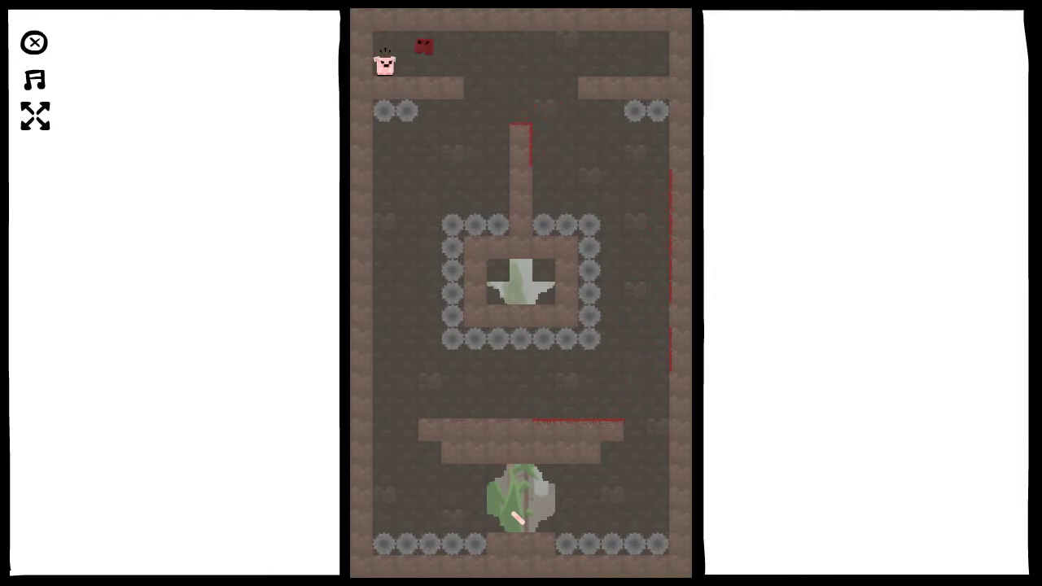